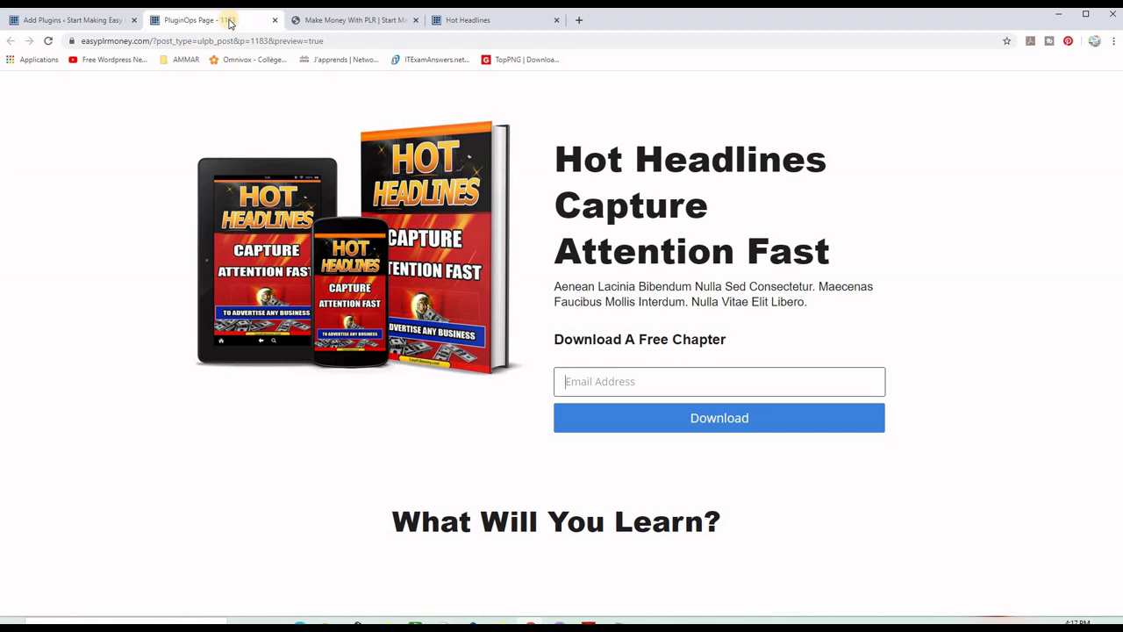
Switch to the Hot Headlines sales page and scroll down to its MRR License rights table
left_click(482, 21)
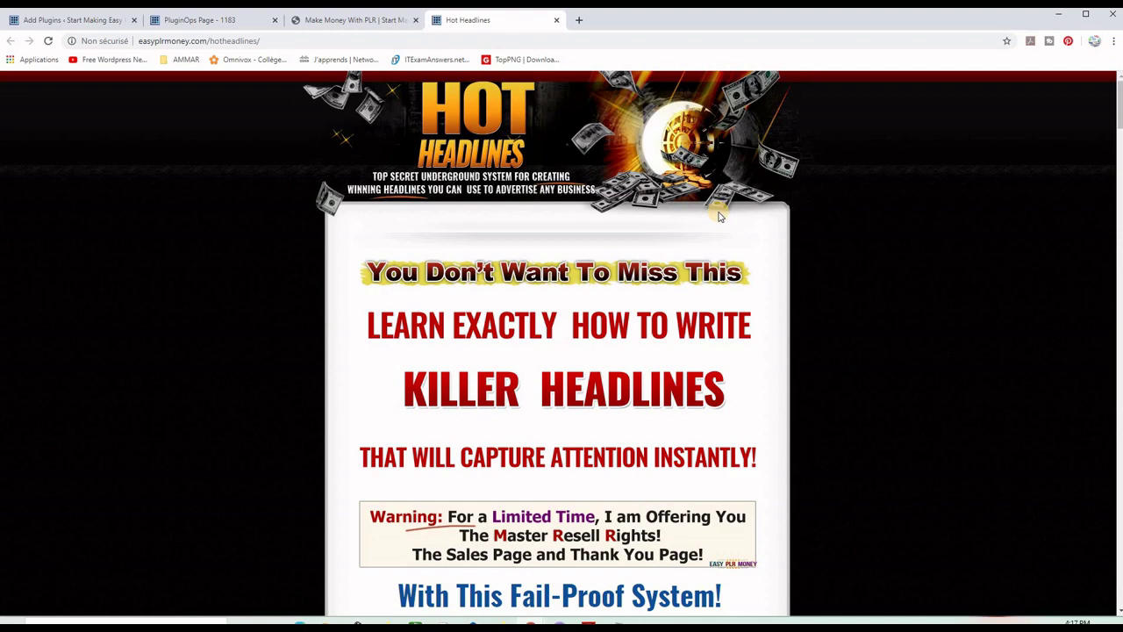
scroll(736, 275, "down", 1)
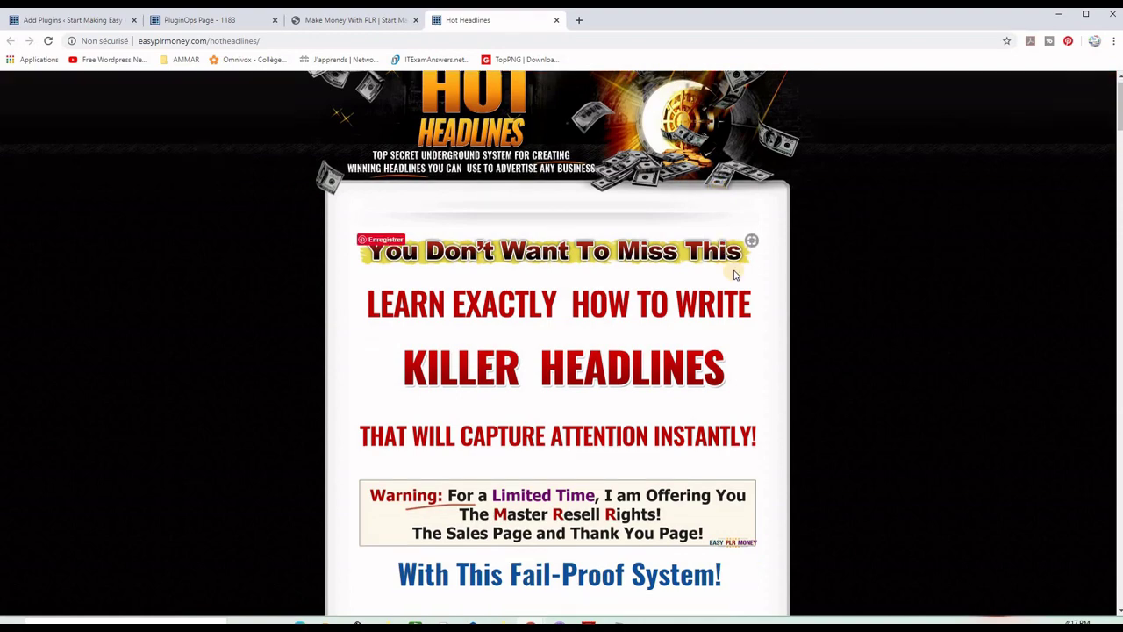
scroll(736, 275, "down", 9)
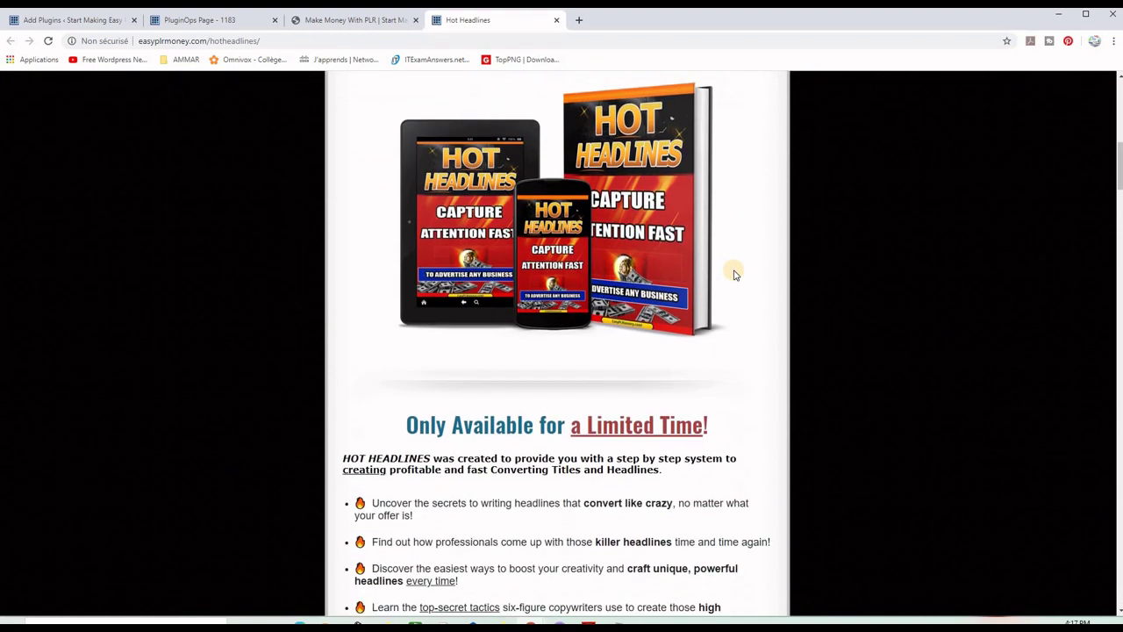
scroll(735, 275, "down", 5)
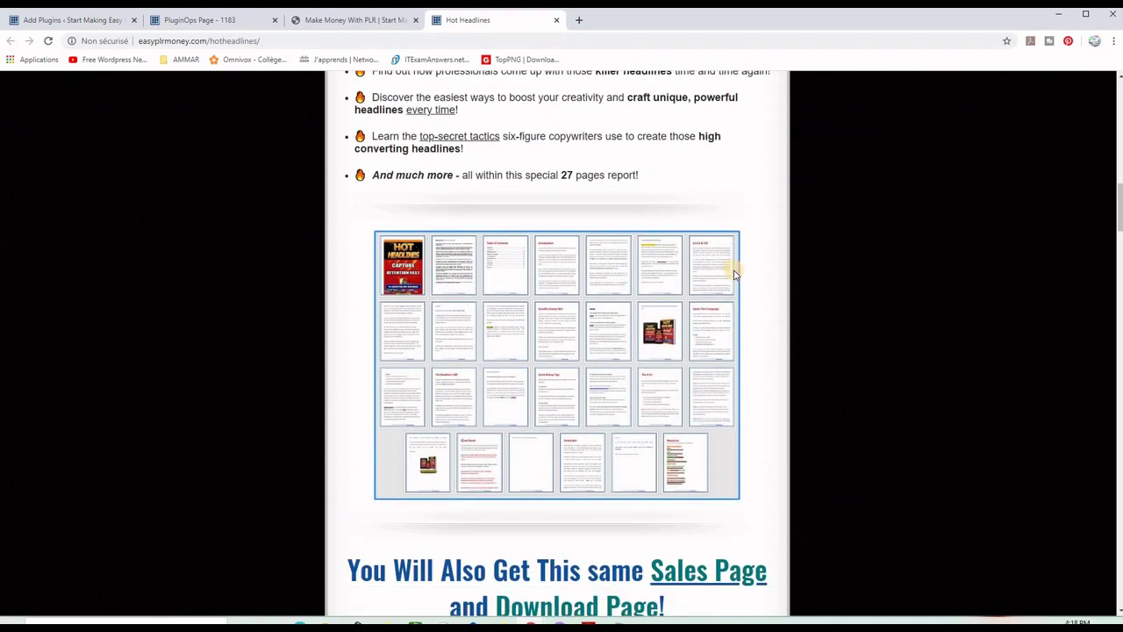
scroll(736, 274, "down", 9)
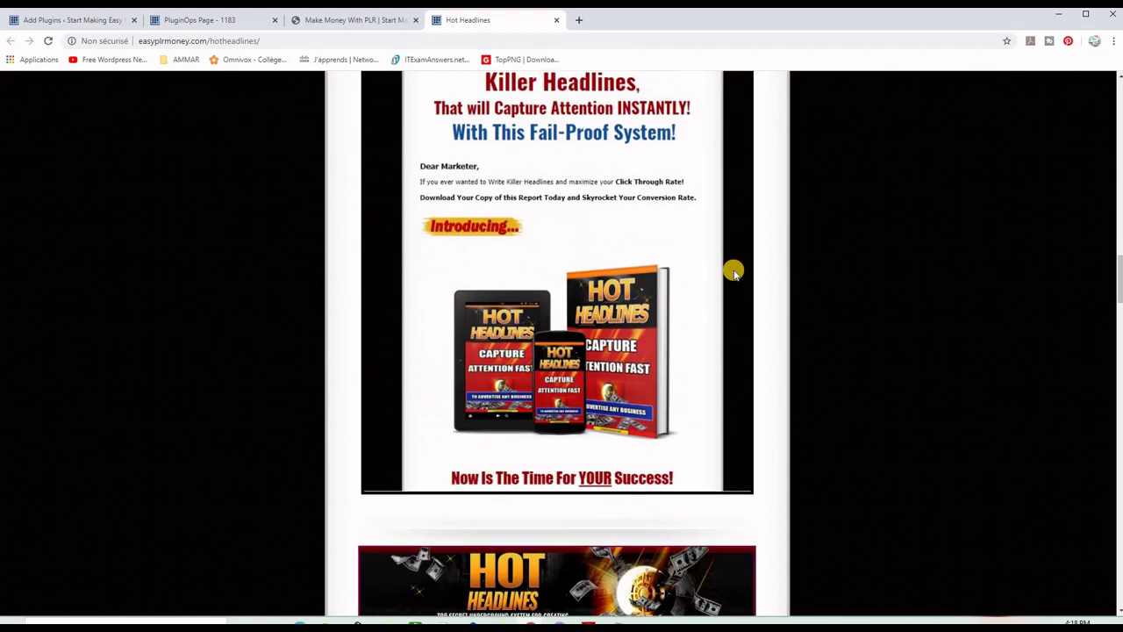
scroll(735, 274, "up", 2)
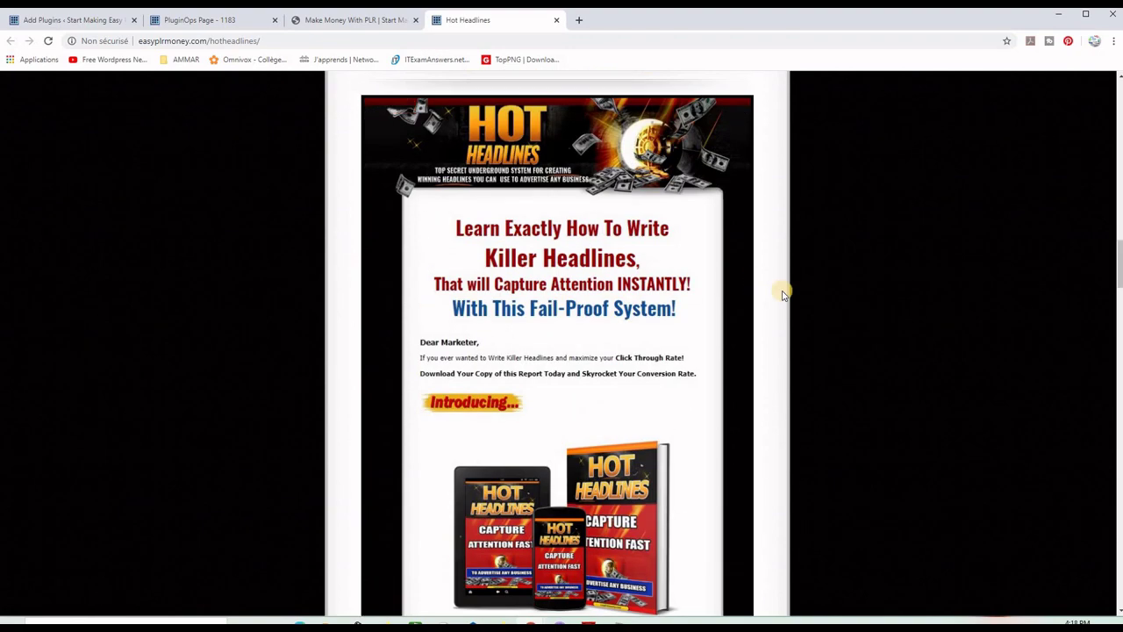
scroll(784, 295, "down", 1)
scroll(784, 295, "up", 2)
scroll(784, 294, "down", 6)
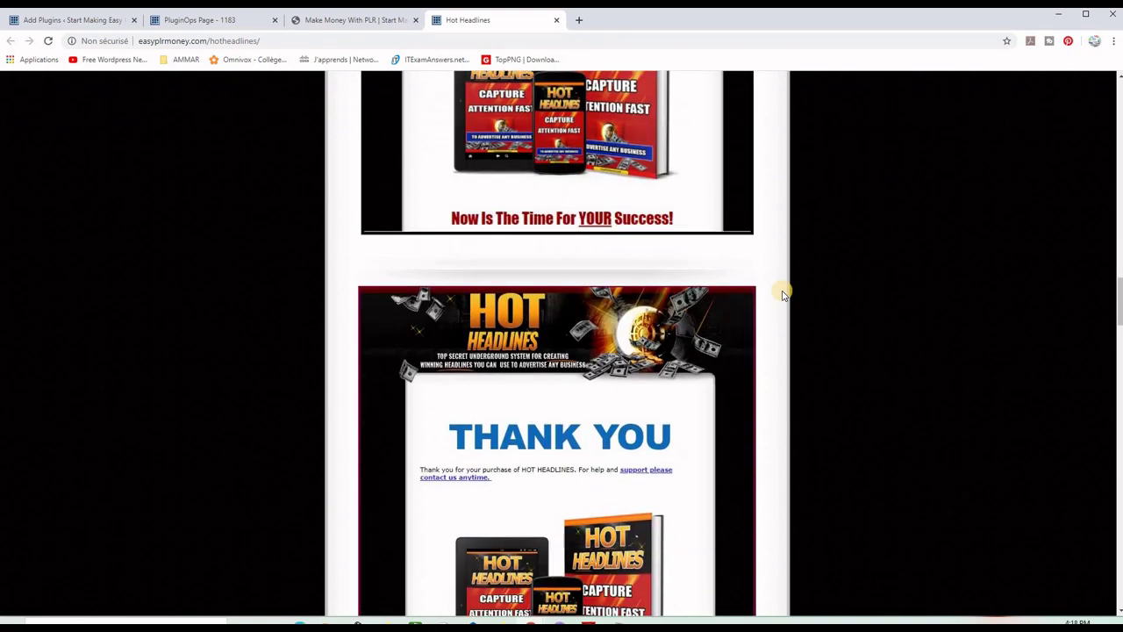
scroll(784, 295, "down", 9)
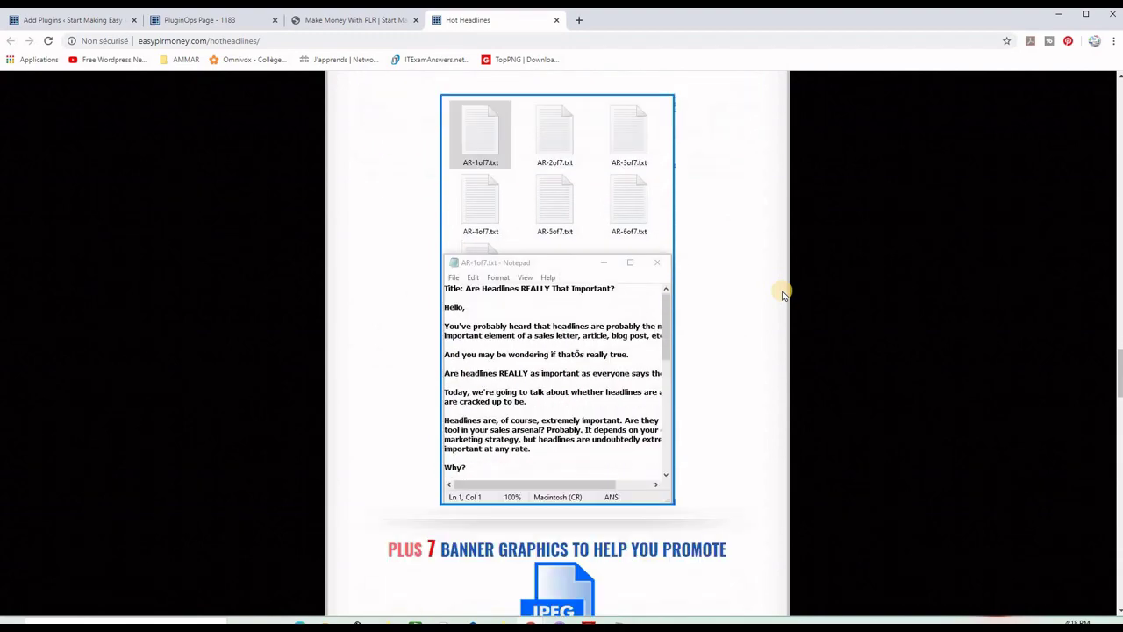
scroll(784, 295, "up", 2)
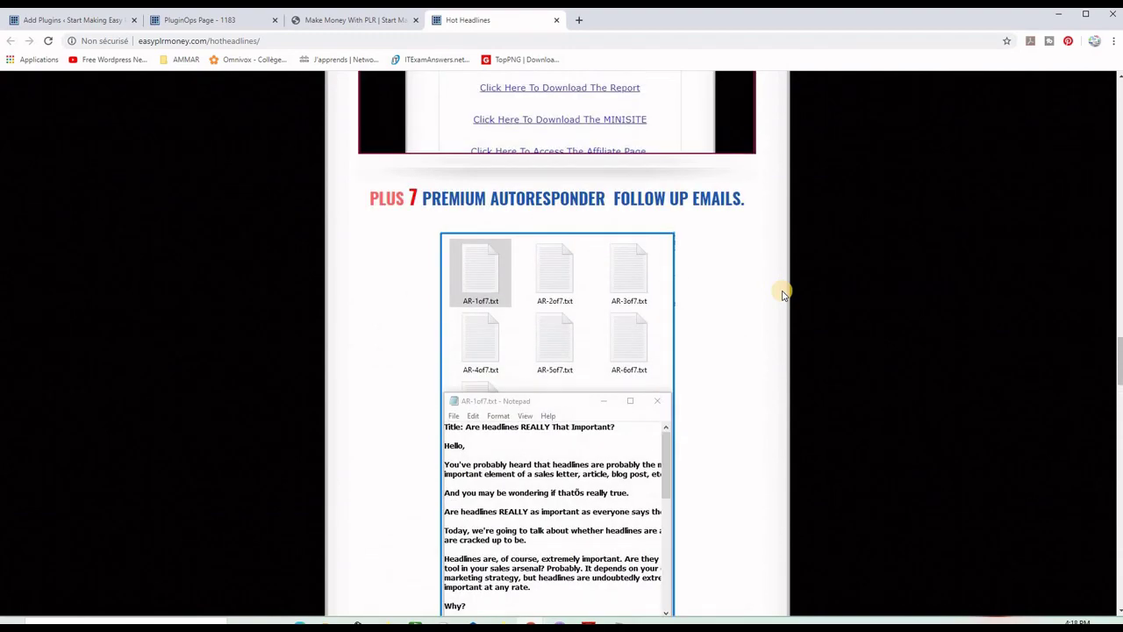
scroll(784, 295, "down", 6)
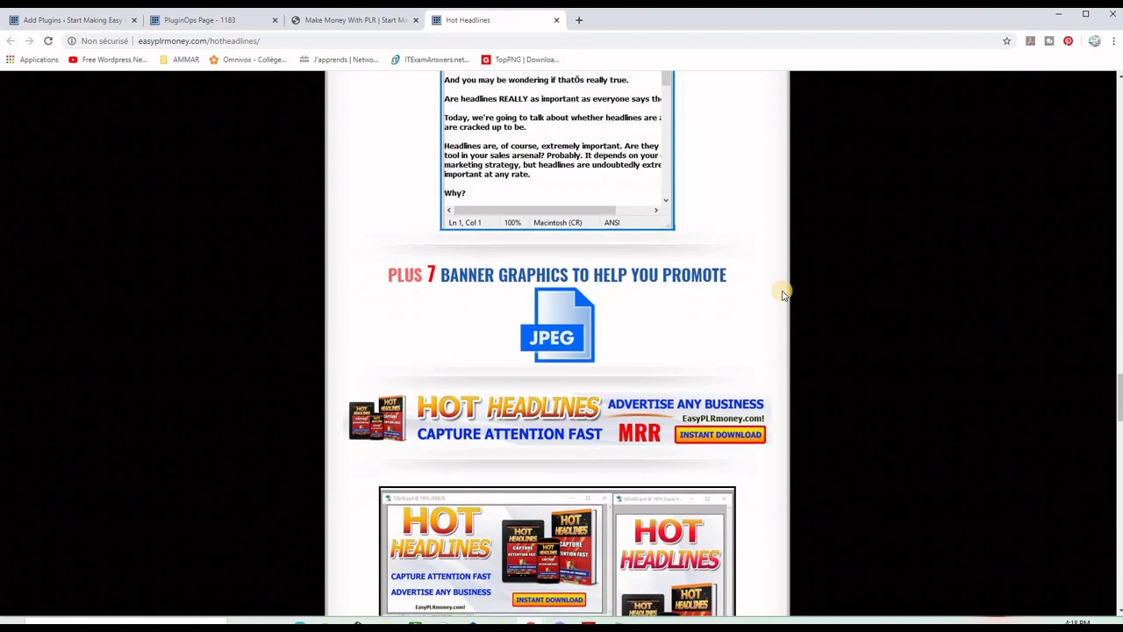
scroll(784, 295, "down", 8)
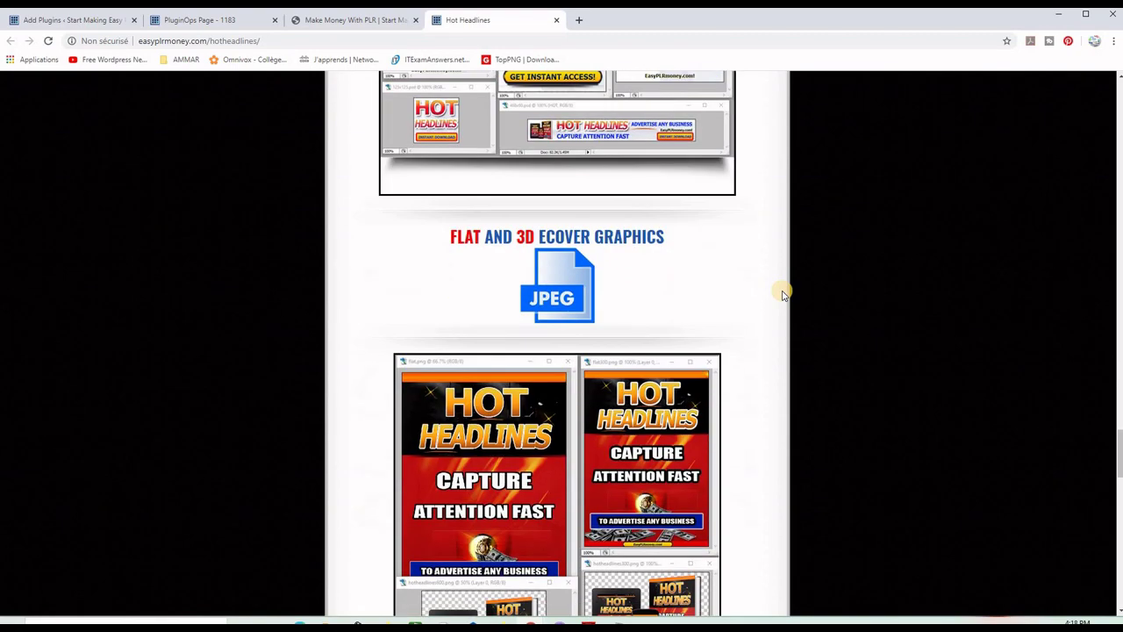
scroll(783, 295, "down", 6)
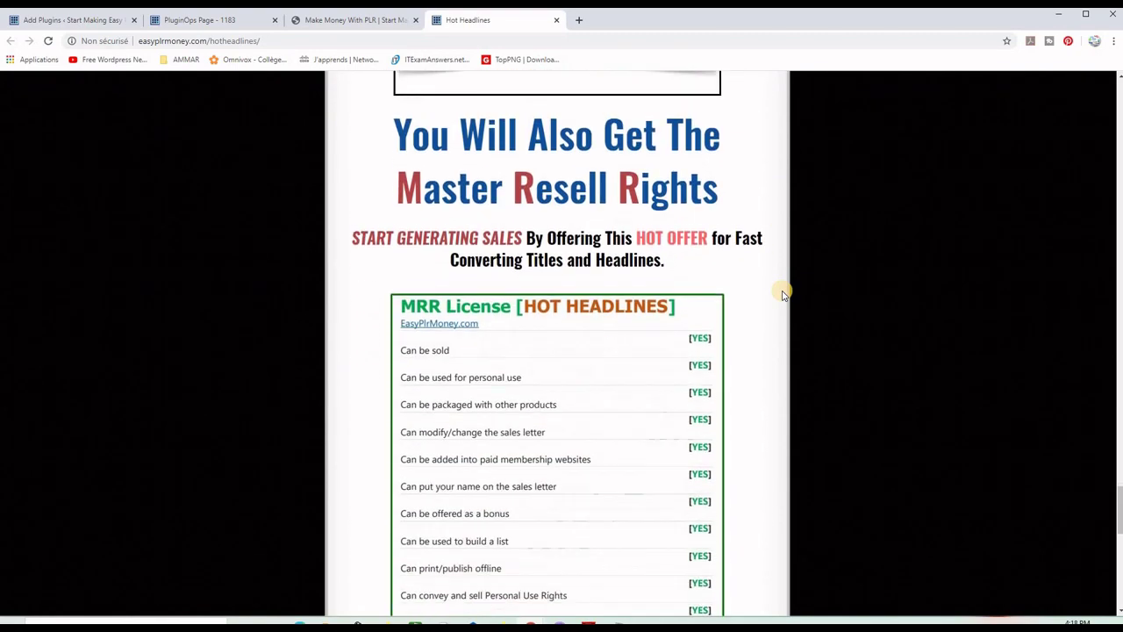
scroll(784, 295, "down", 2)
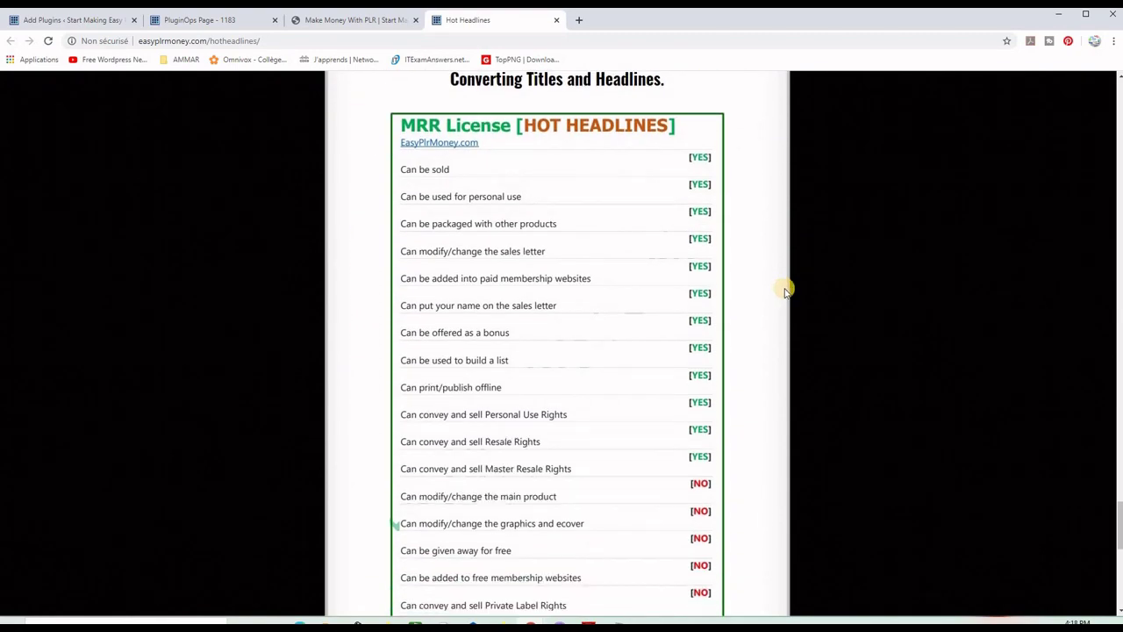
scroll(785, 289, "down", 2)
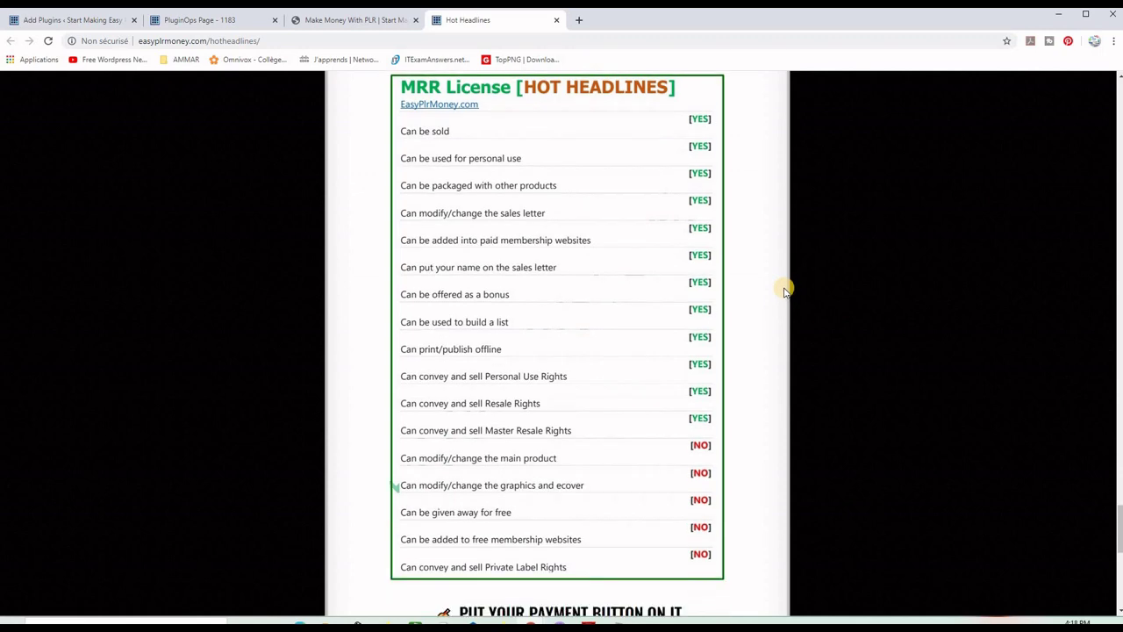
scroll(785, 289, "up", 2)
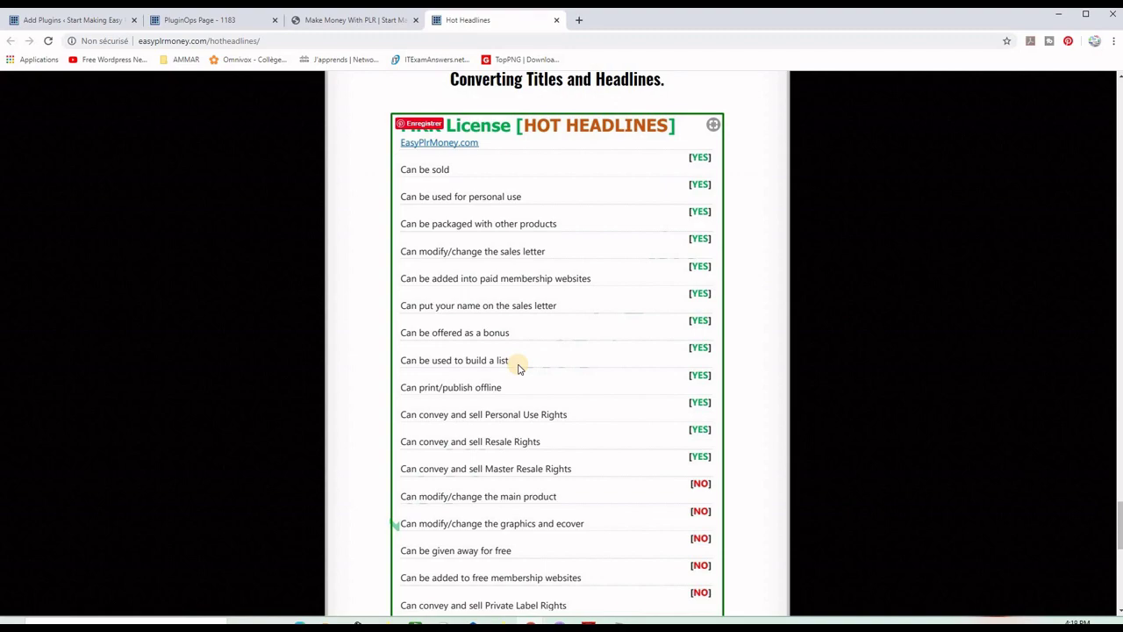
Scroll back to the top of the sales page and return to the PluginOps Page - 1183 preview
scroll(519, 366, "up", 10)
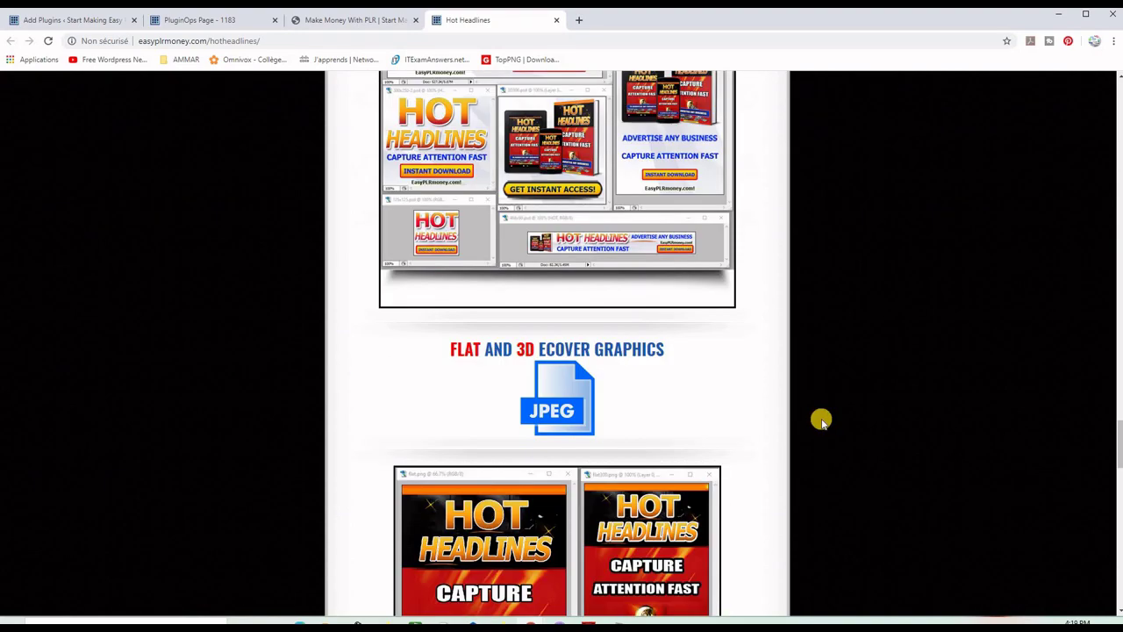
scroll(757, 387, "up", 15)
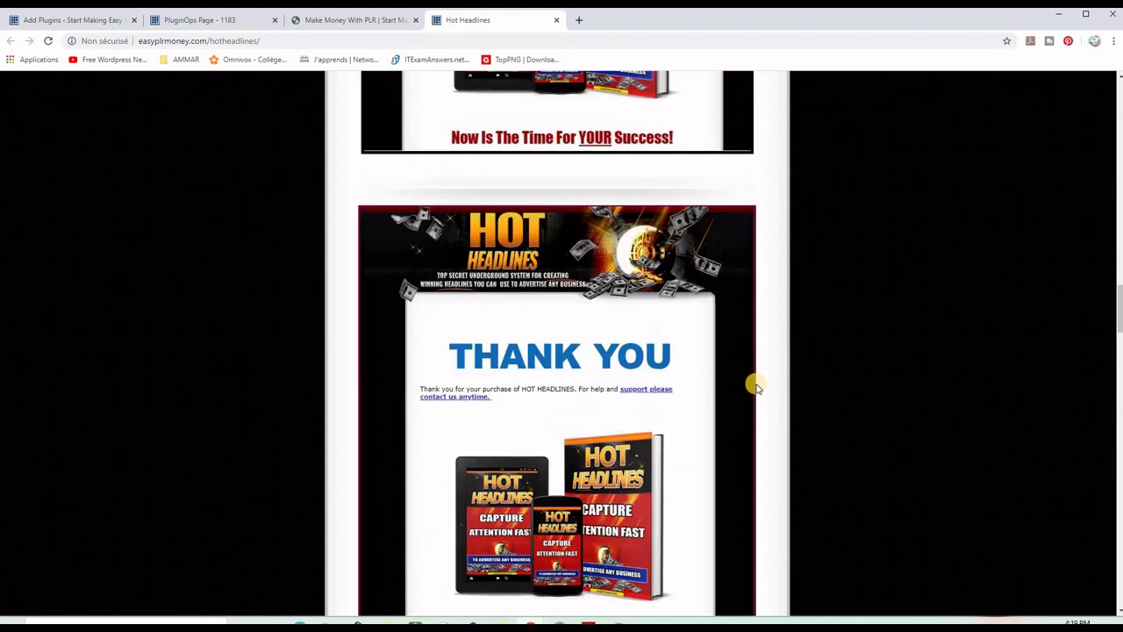
scroll(757, 386, "up", 15)
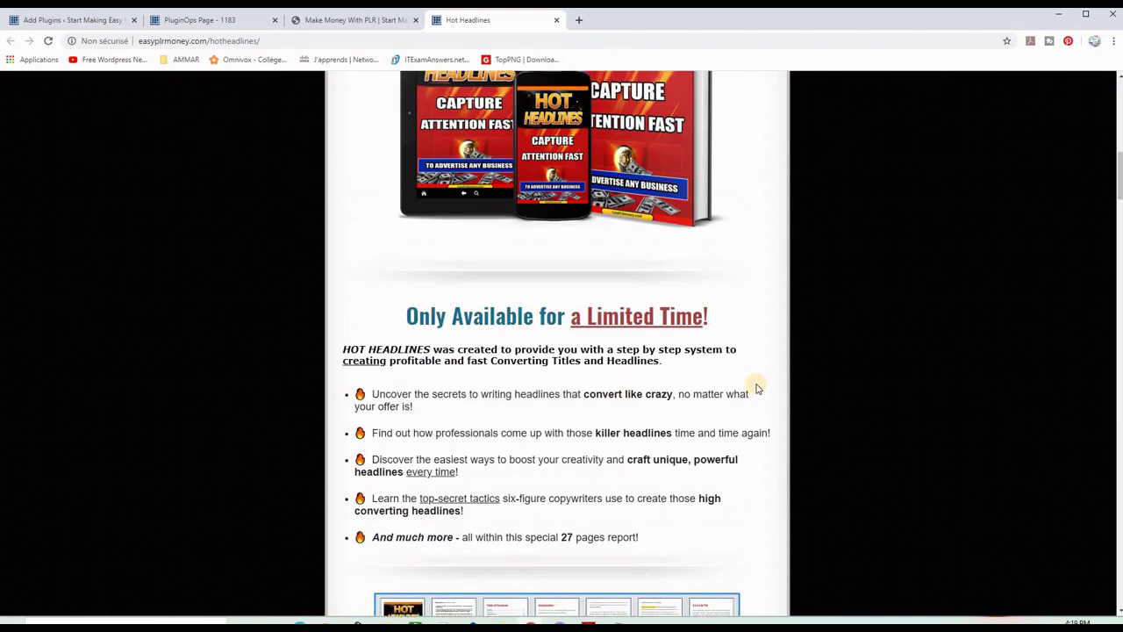
scroll(756, 386, "up", 10)
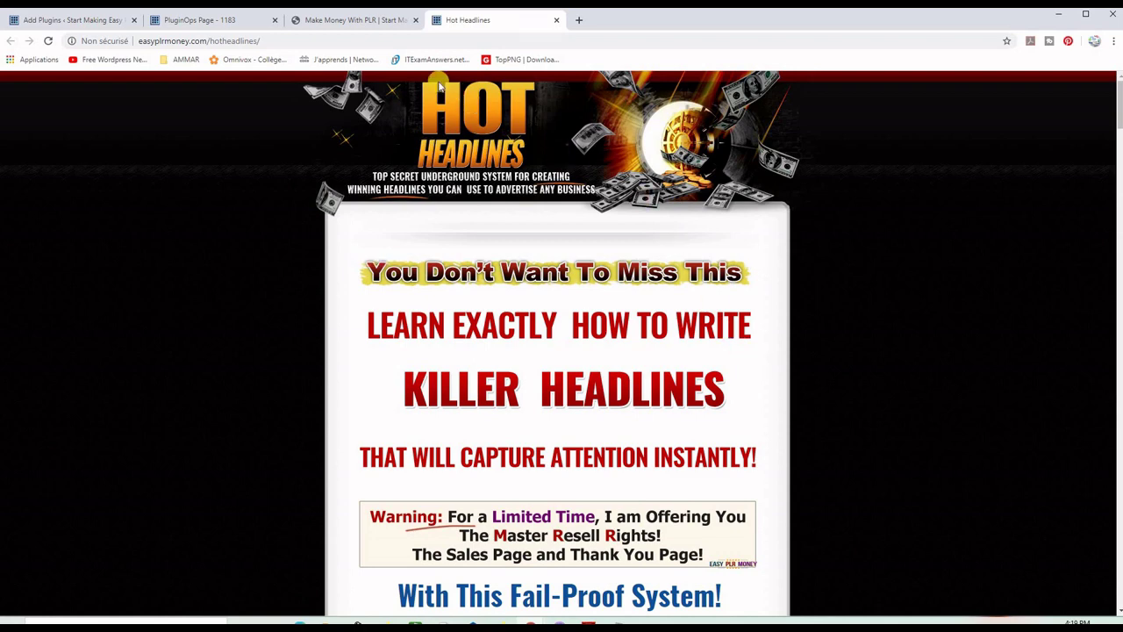
left_click(220, 20)
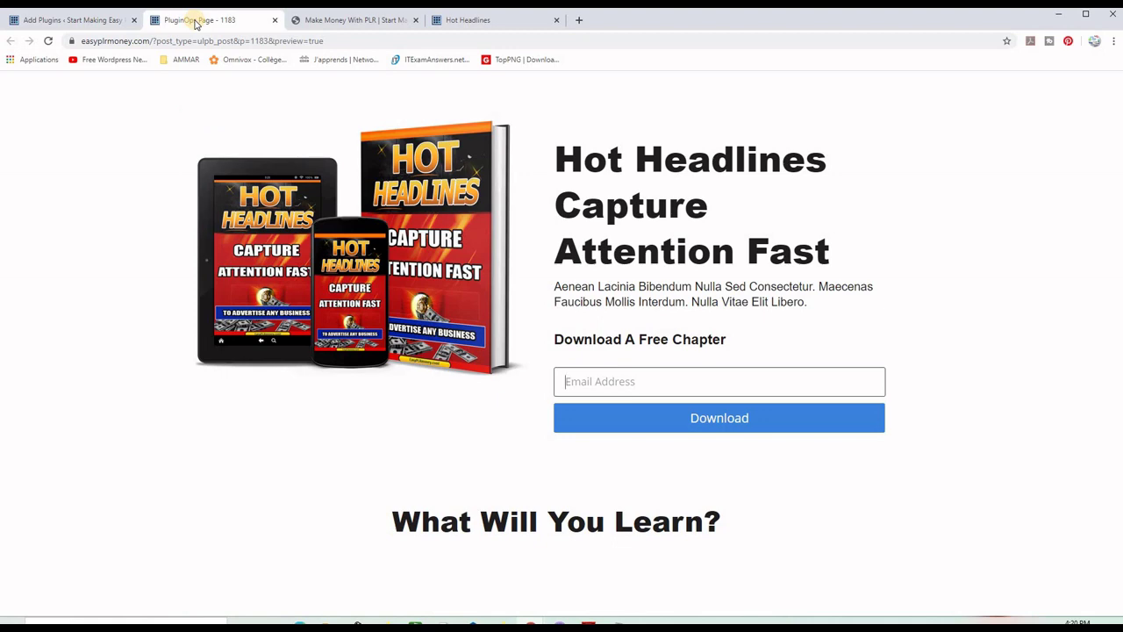
Return to the Add Plugins results for 'Landing pages' and select the search term
left_click(65, 22)
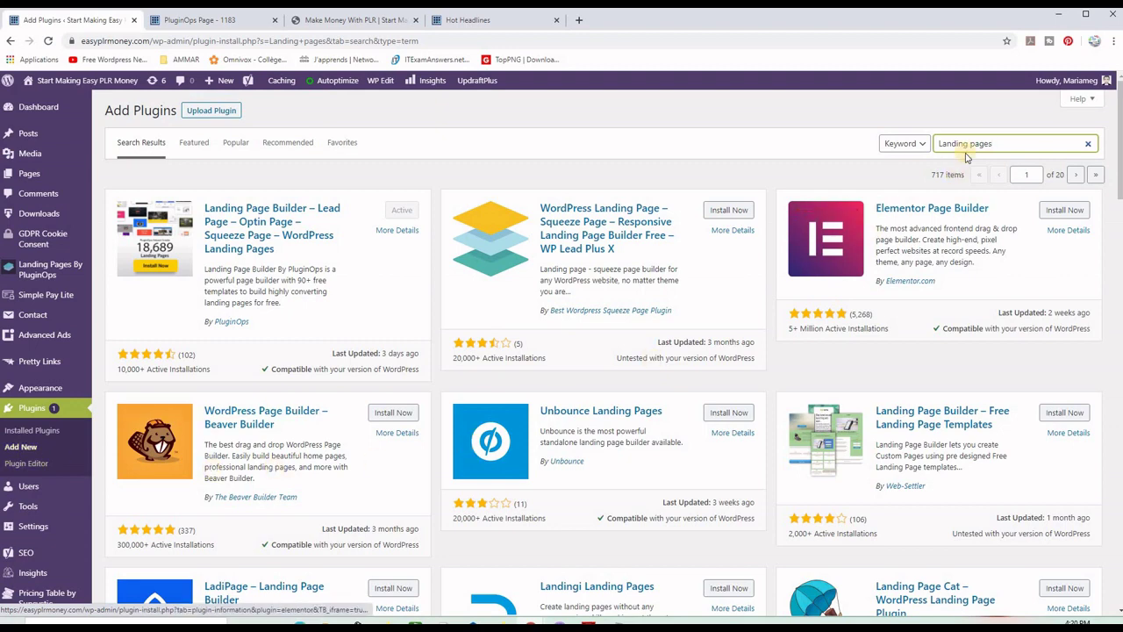
left_click_drag(1004, 143, 936, 143)
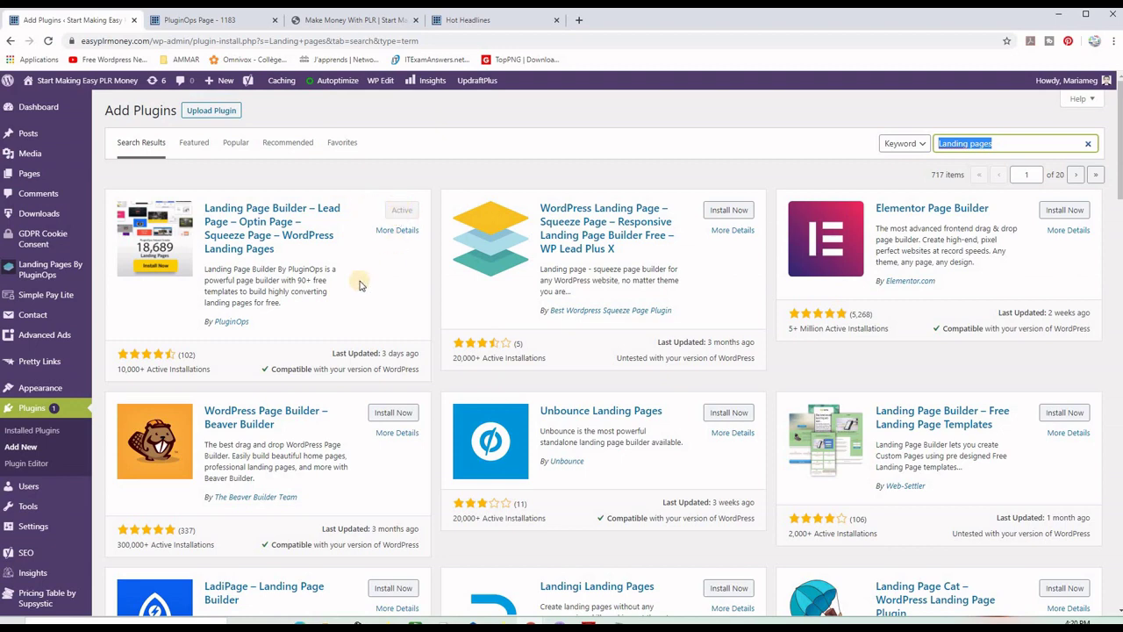
mouse_move(42, 274)
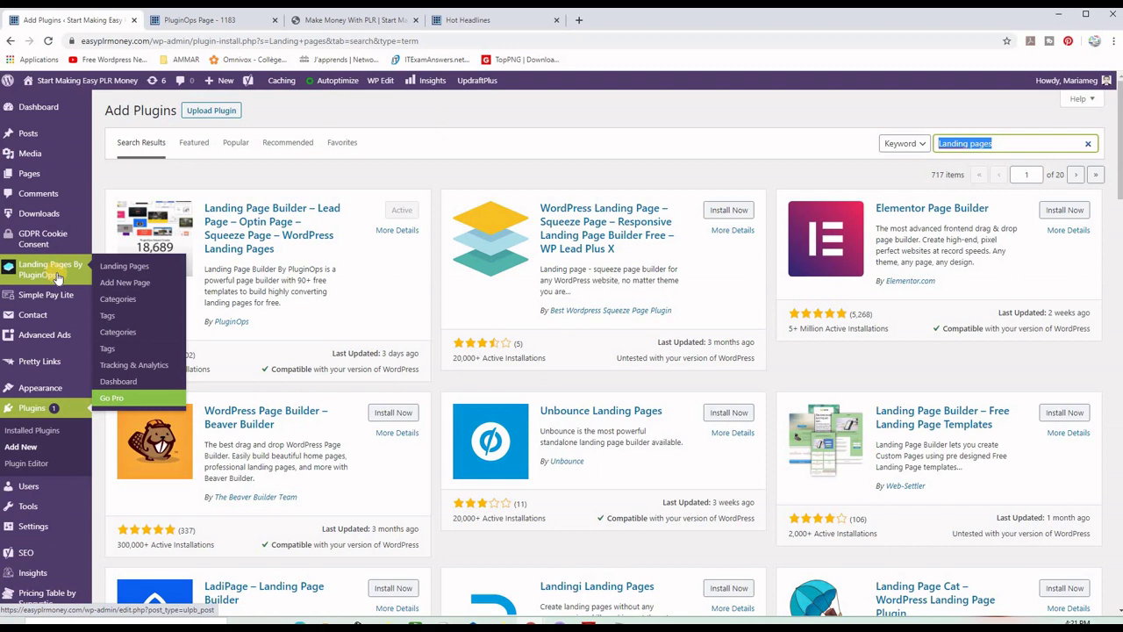
Start a new PluginOps landing page titled 'TestSP' and open its editing panel
left_click(112, 285)
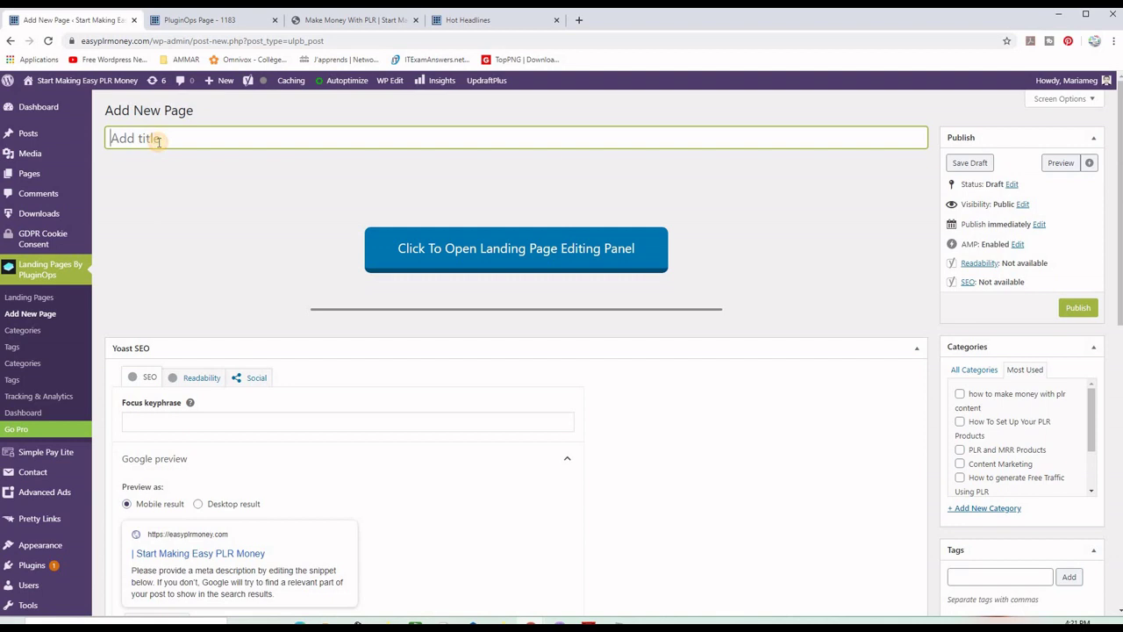
type("Test")
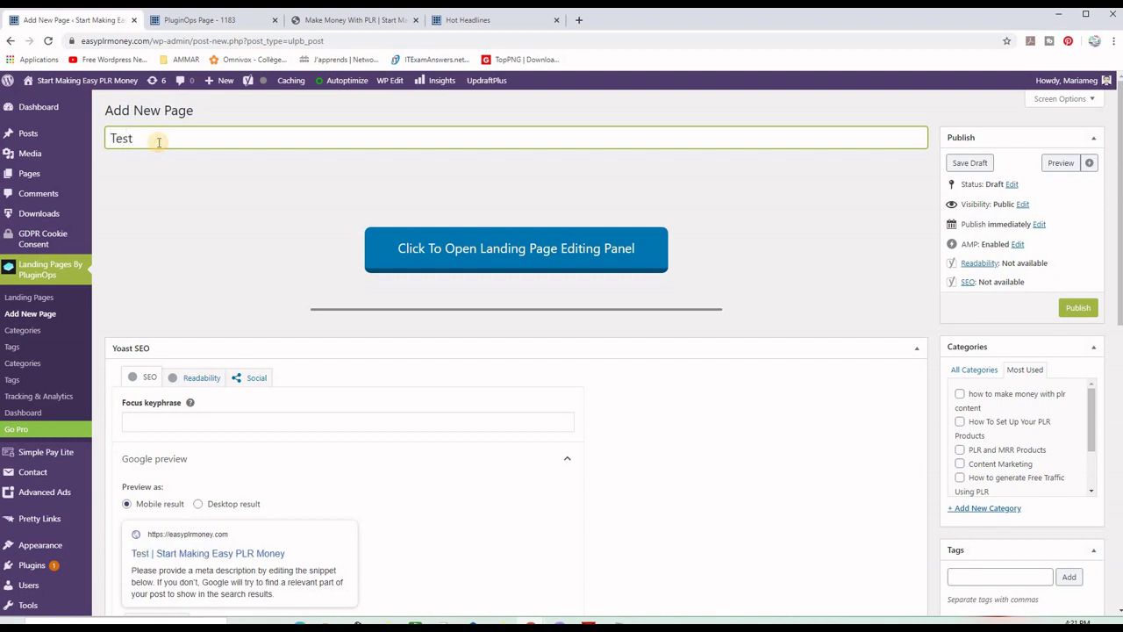
type("SP")
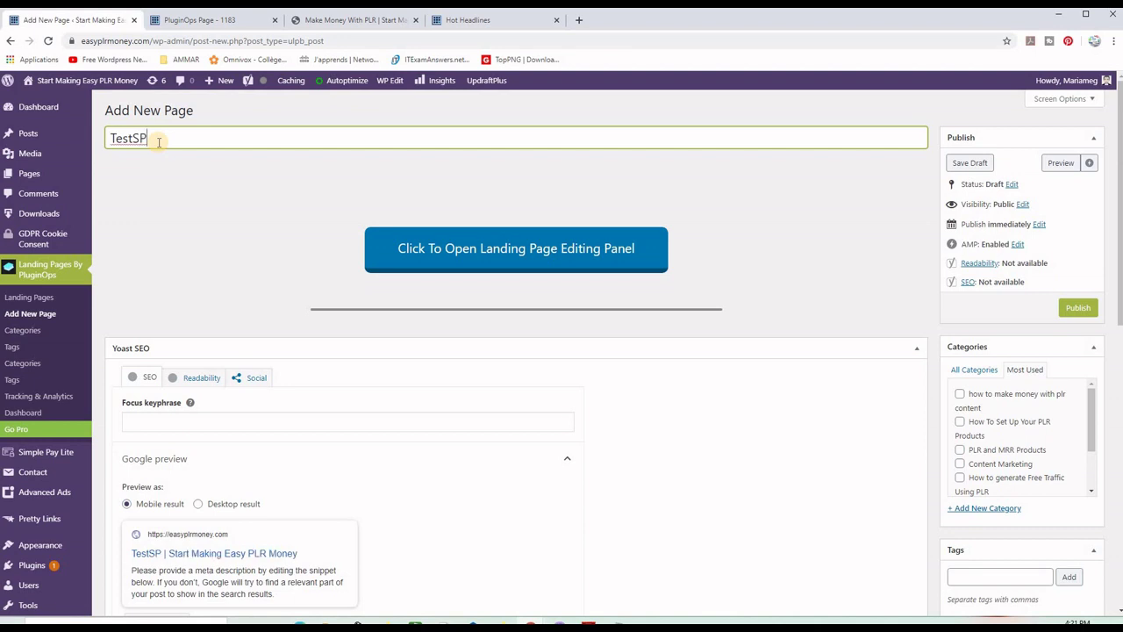
left_click(505, 254)
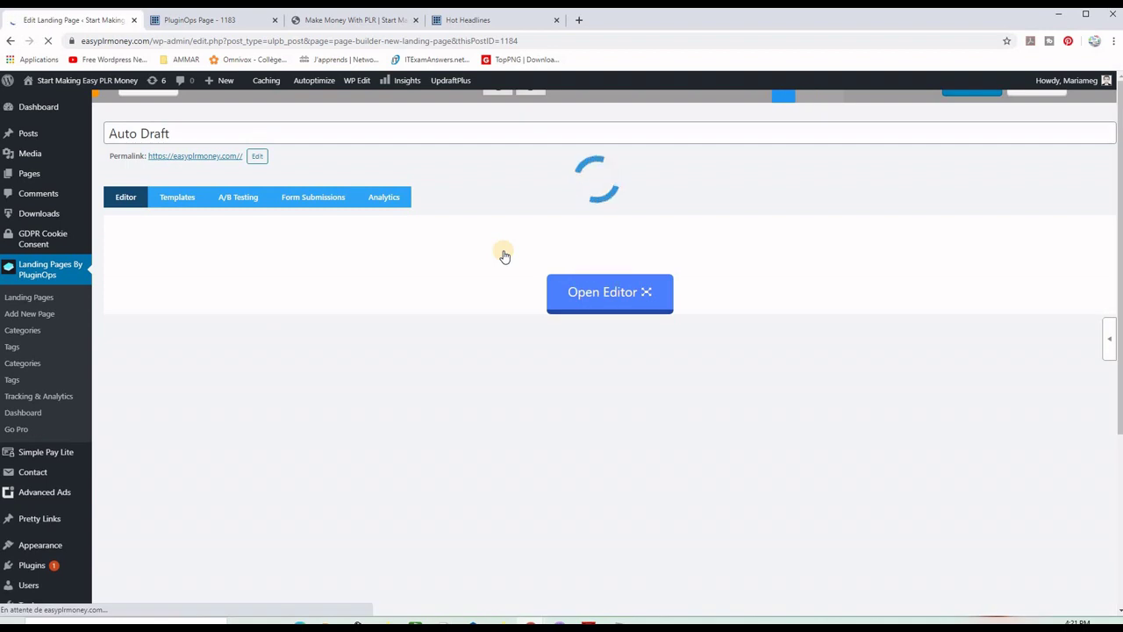
Pick the 'The Only Way To Transform Organizations' template from the gallery for TestSP
left_click(178, 197)
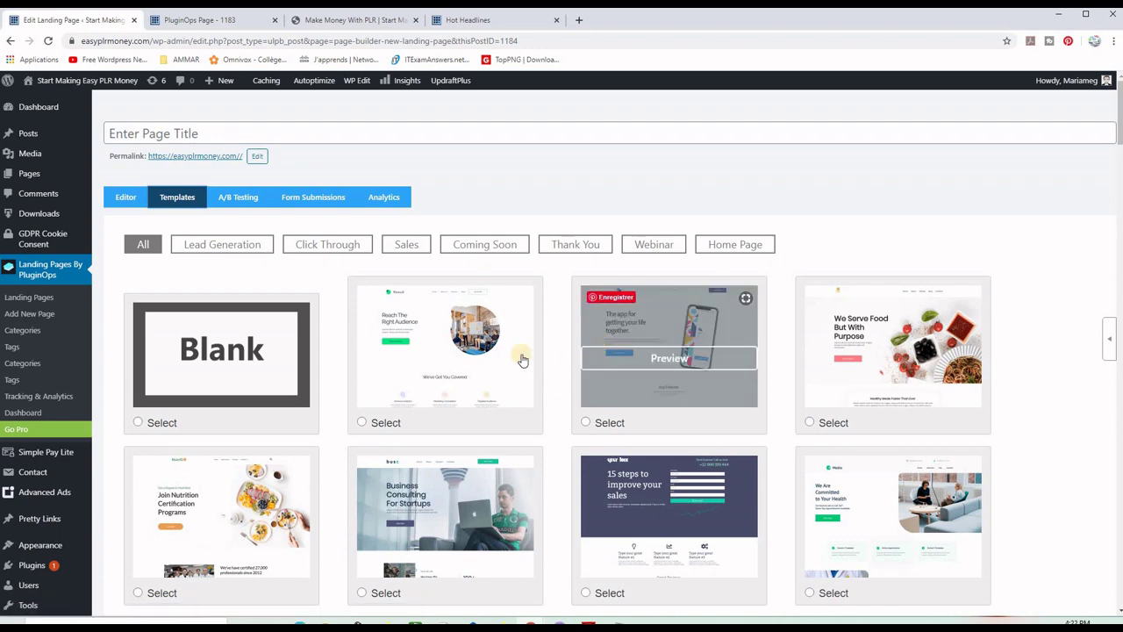
scroll(867, 376, "down", 3)
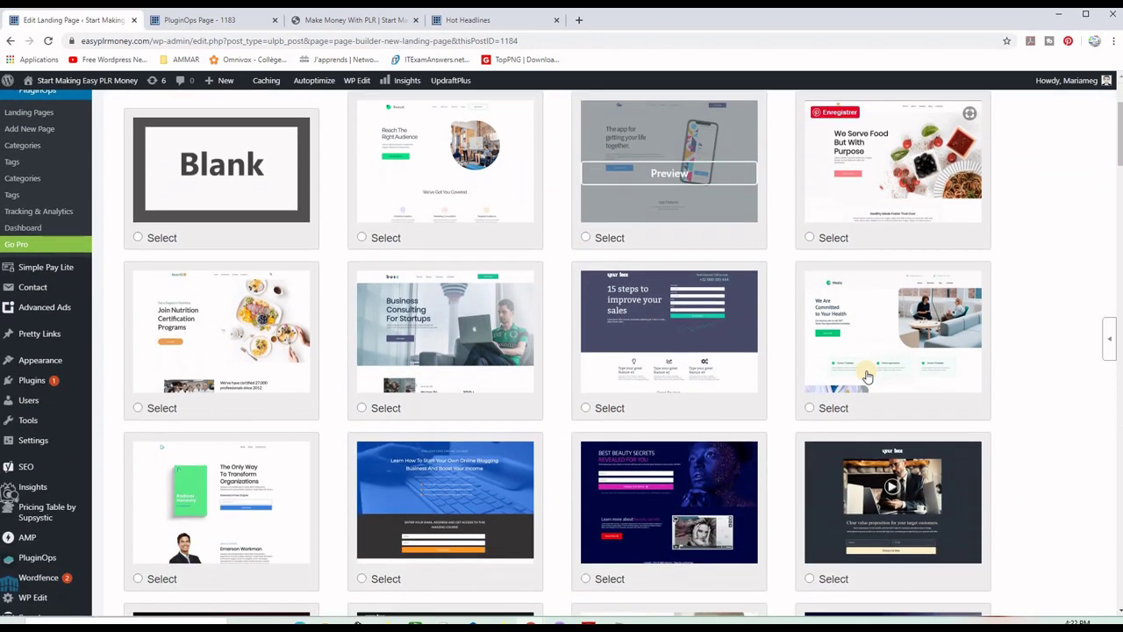
scroll(867, 376, "down", 1)
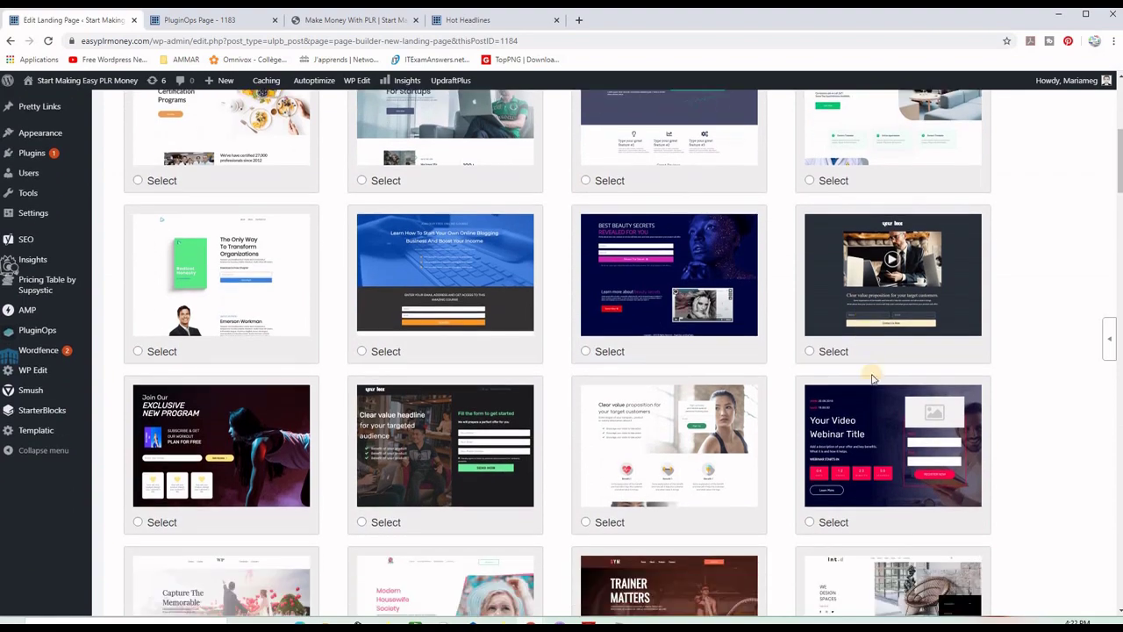
scroll(1029, 403, "down", 1)
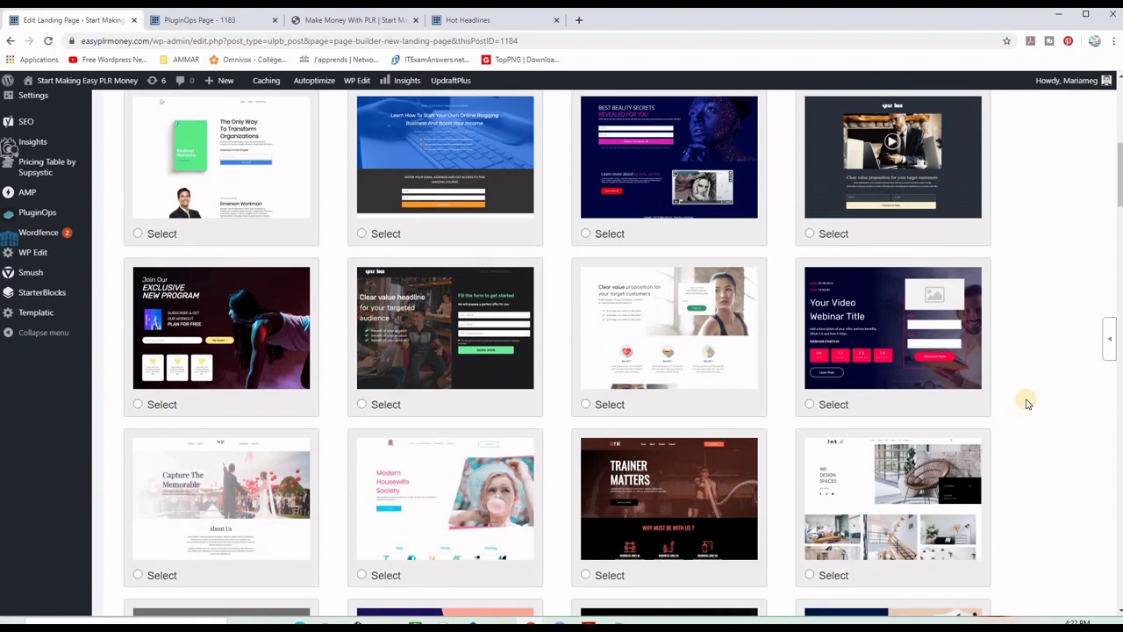
scroll(1028, 403, "up", 1)
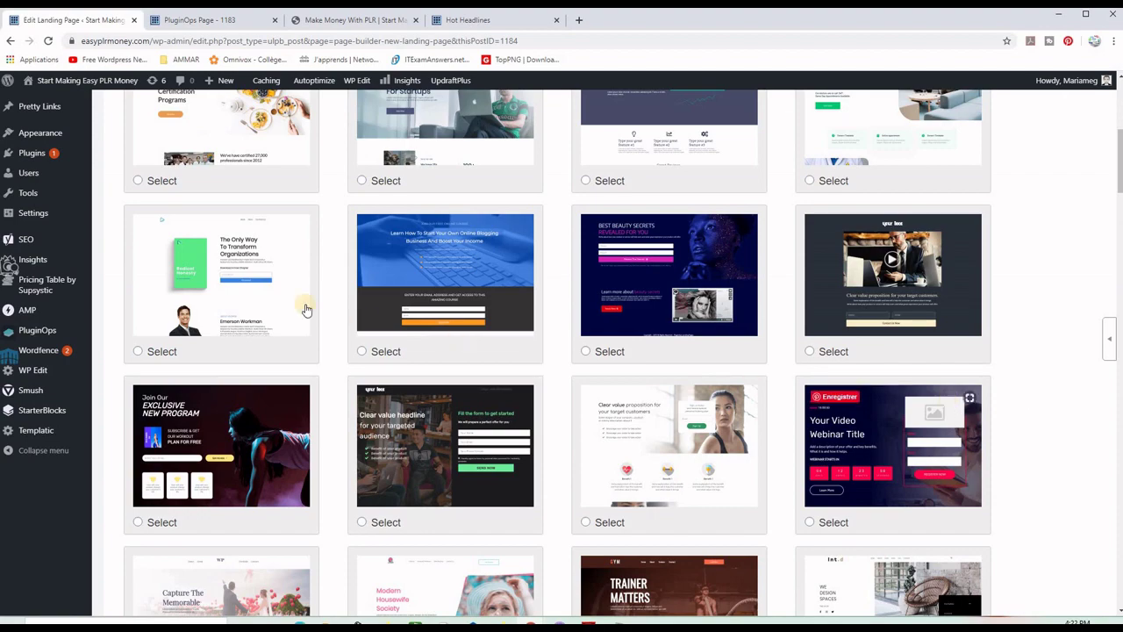
mouse_move(203, 288)
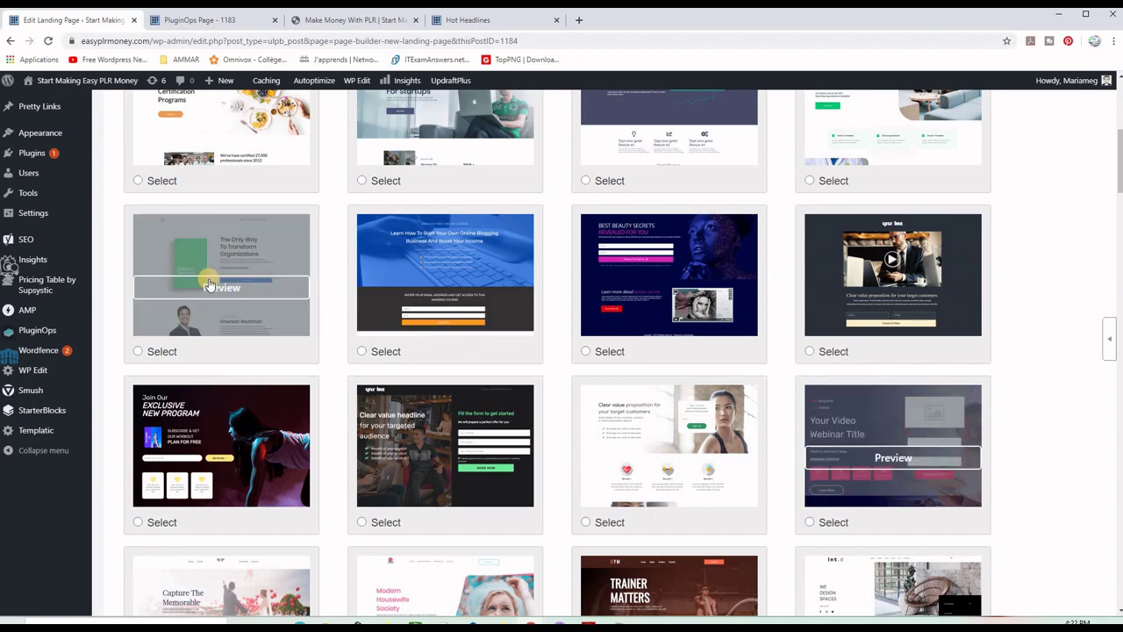
scroll(677, 371, "down", 2)
scroll(731, 393, "down", 4)
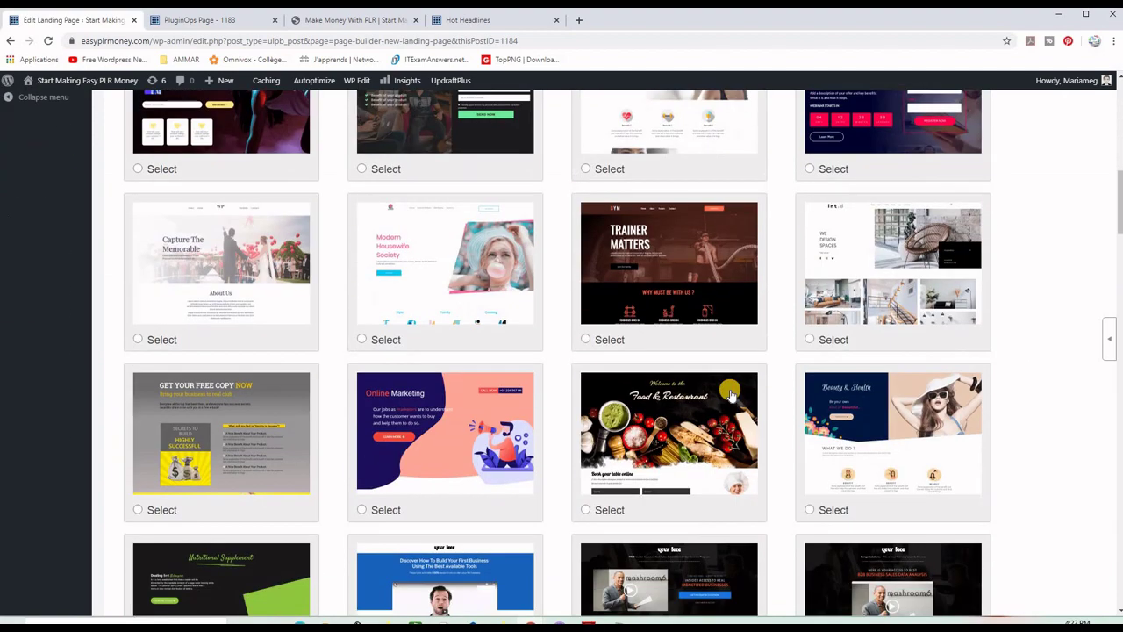
scroll(720, 451, "down", 4)
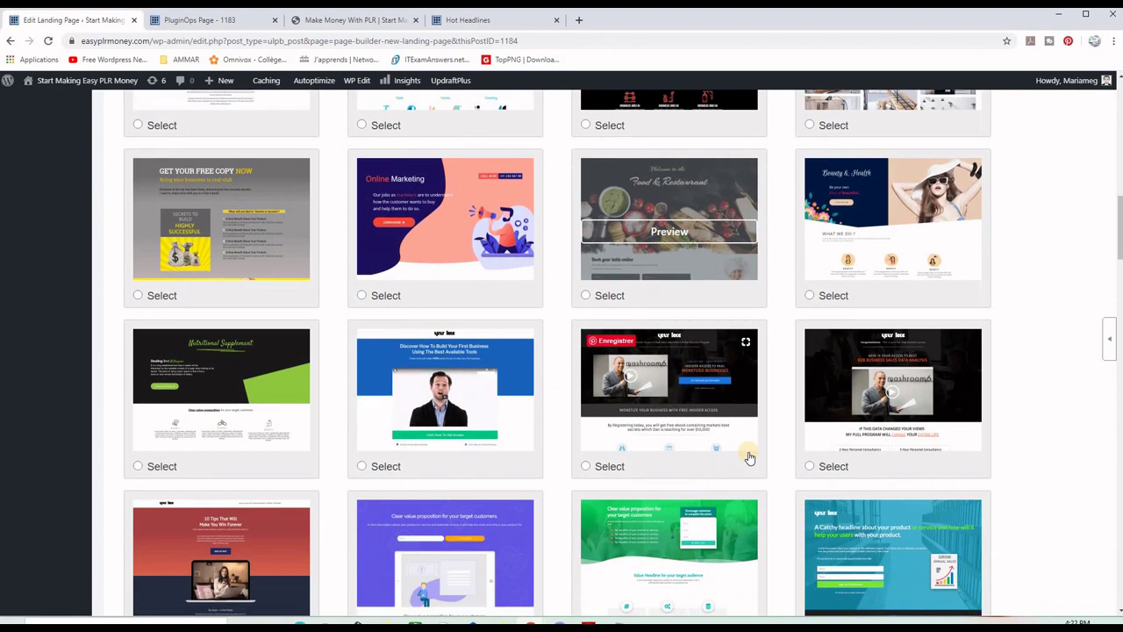
scroll(750, 457, "down", 4)
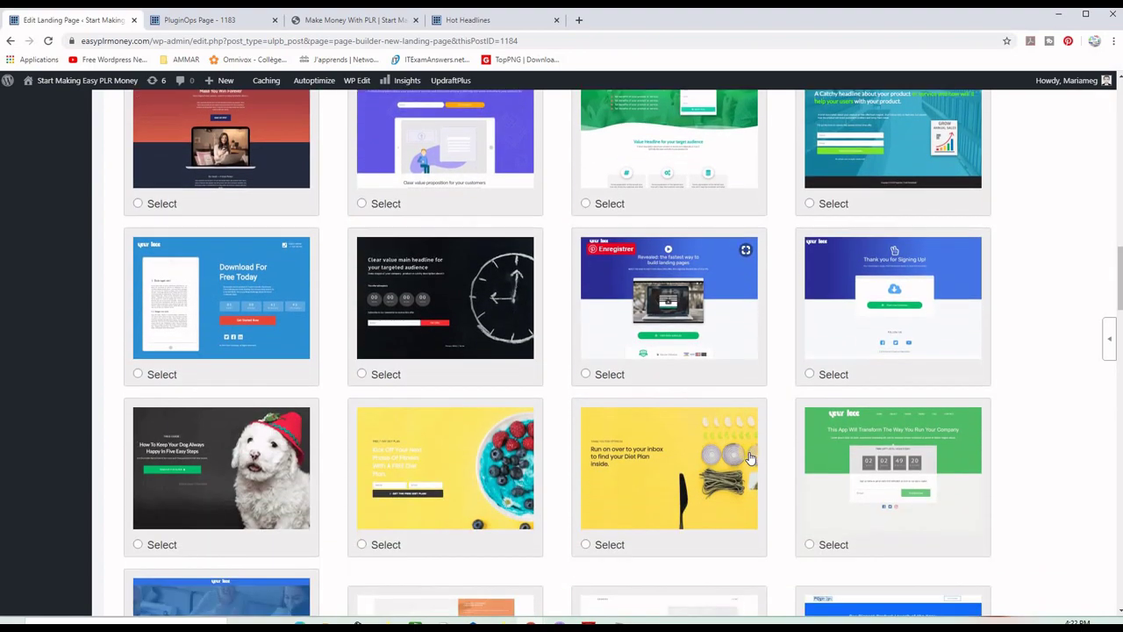
scroll(751, 458, "down", 1)
scroll(750, 458, "up", 1)
scroll(750, 458, "down", 4)
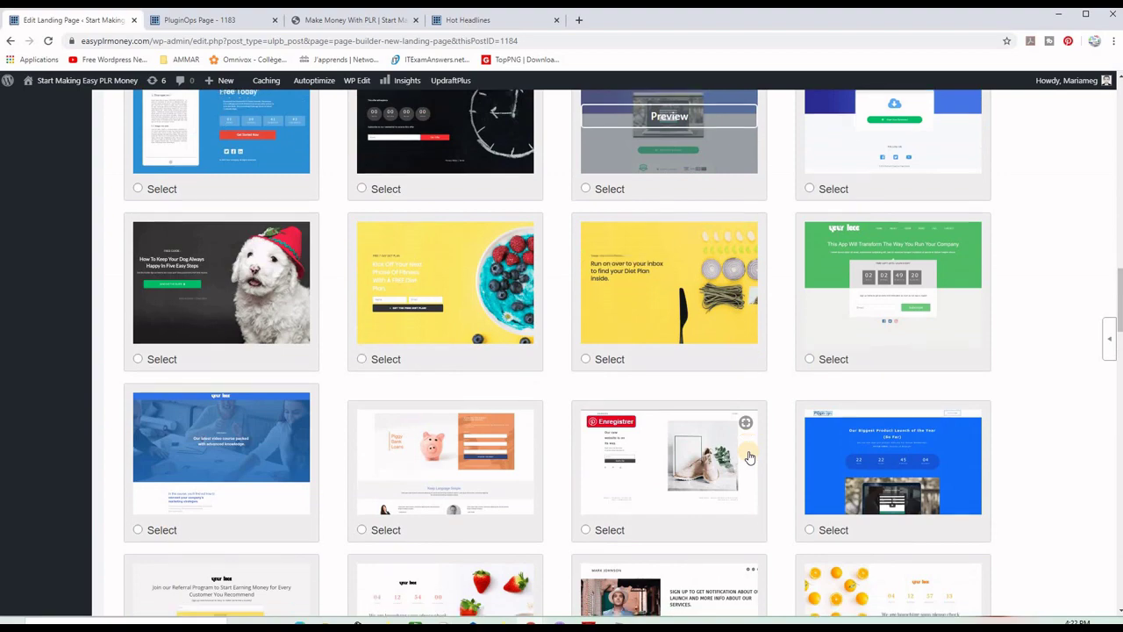
scroll(749, 457, "up", 12)
scroll(747, 458, "up", 6)
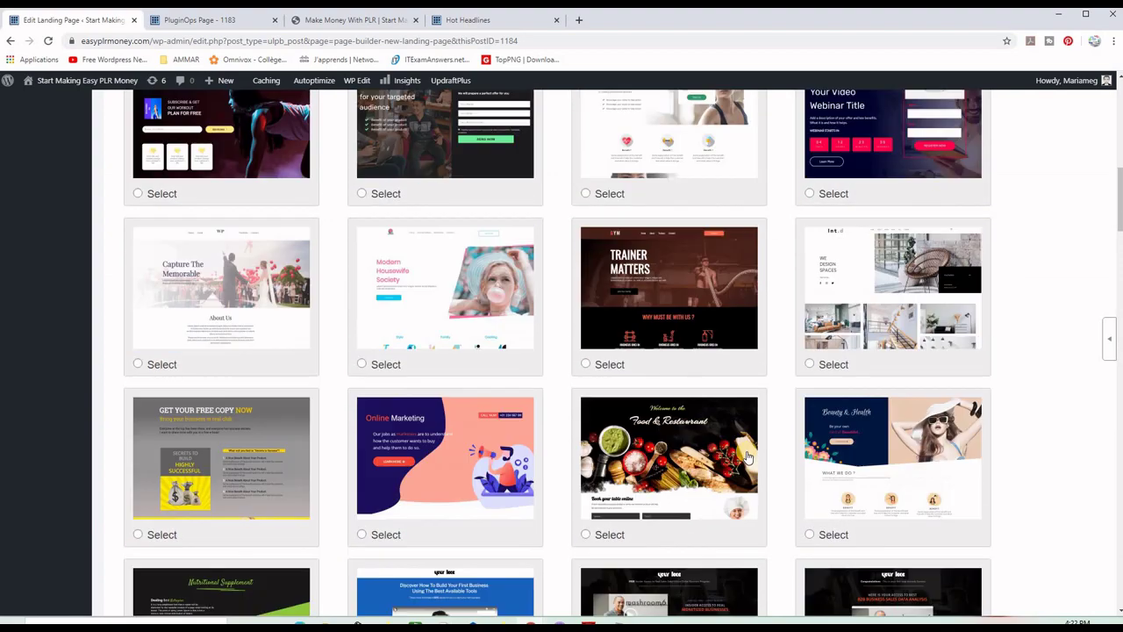
scroll(749, 455, "up", 2)
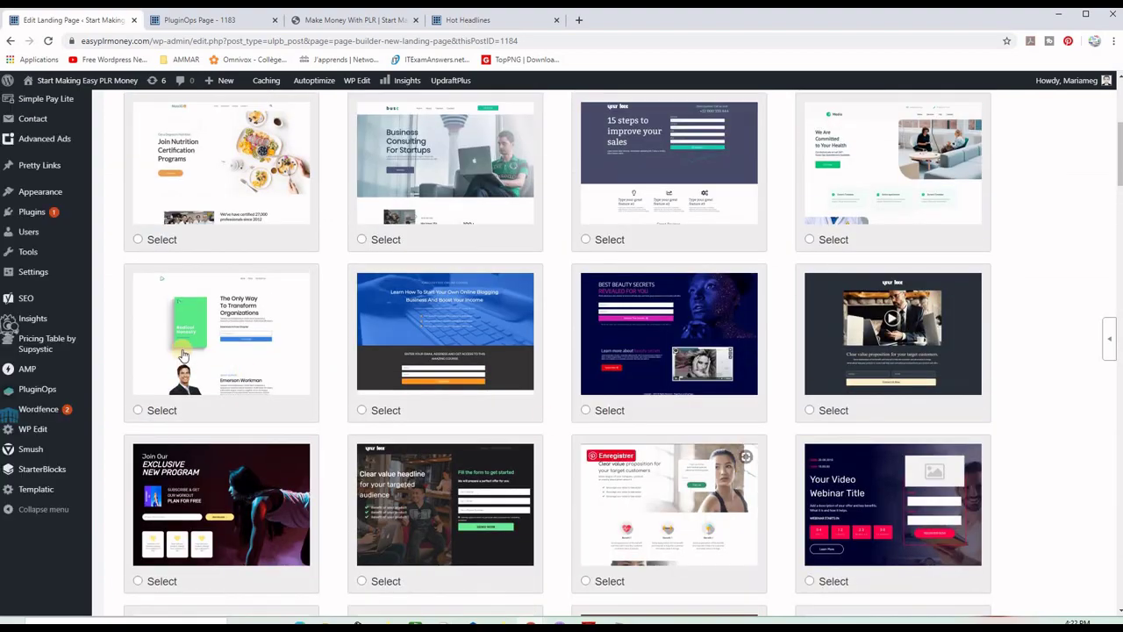
left_click(224, 334)
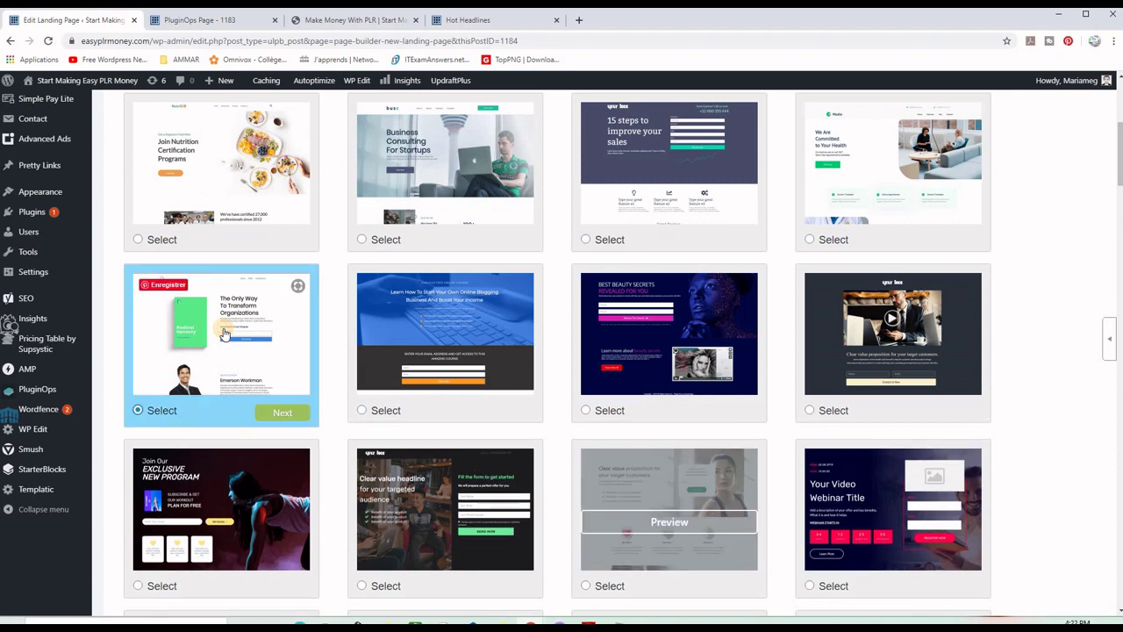
left_click(279, 416)
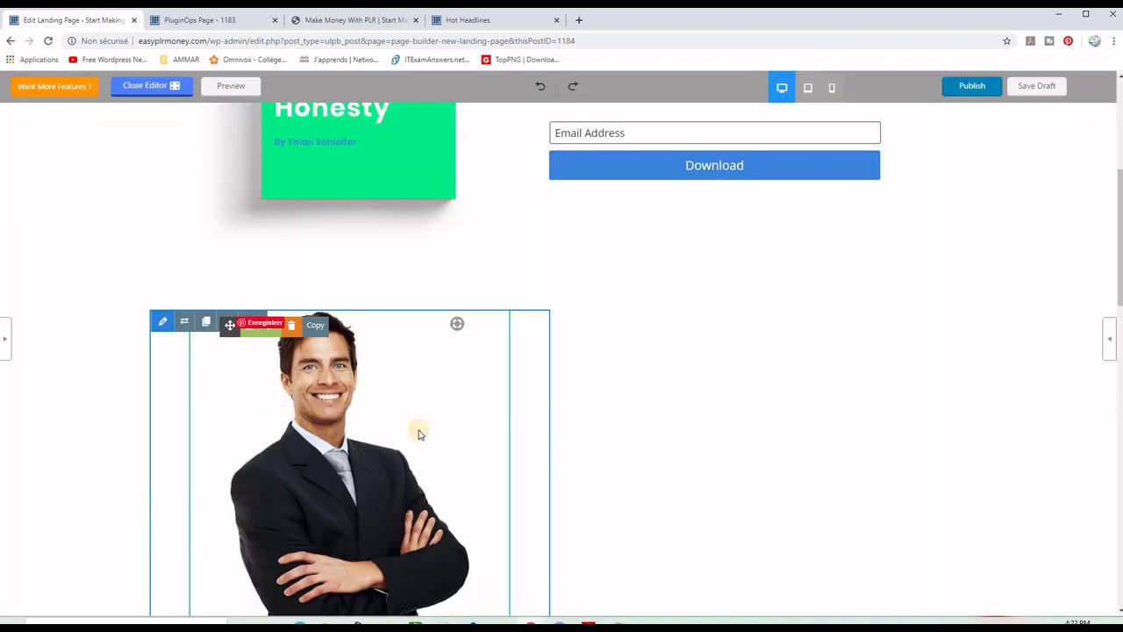
Scroll through all sections of The Only Way template and back to the top
scroll(588, 386, "up", 4)
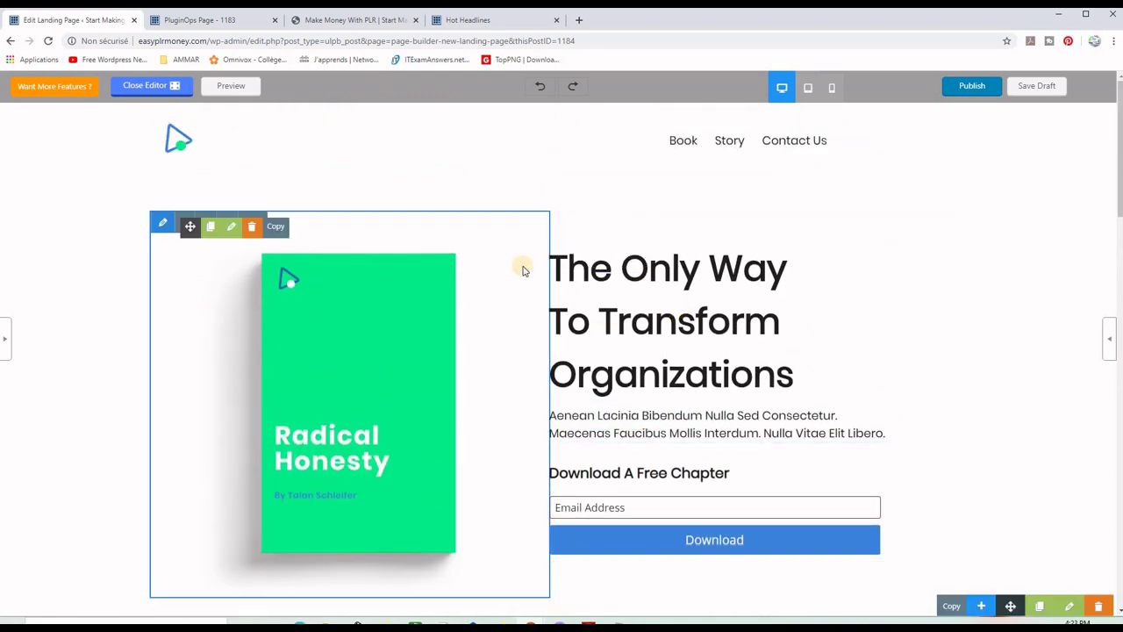
scroll(597, 289, "down", 4)
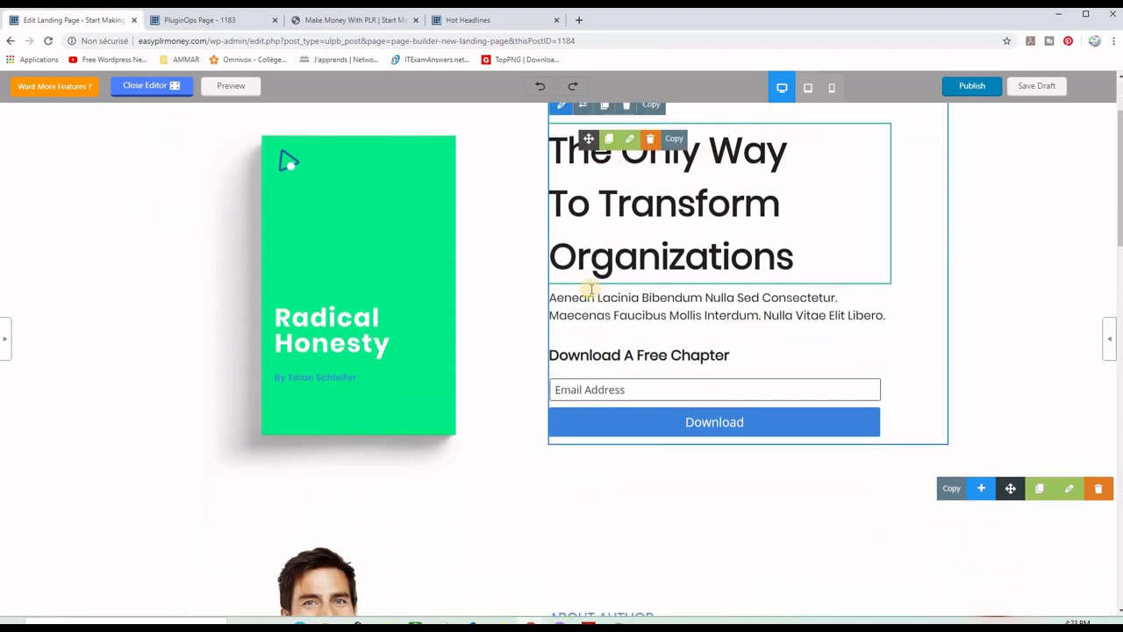
scroll(591, 289, "down", 8)
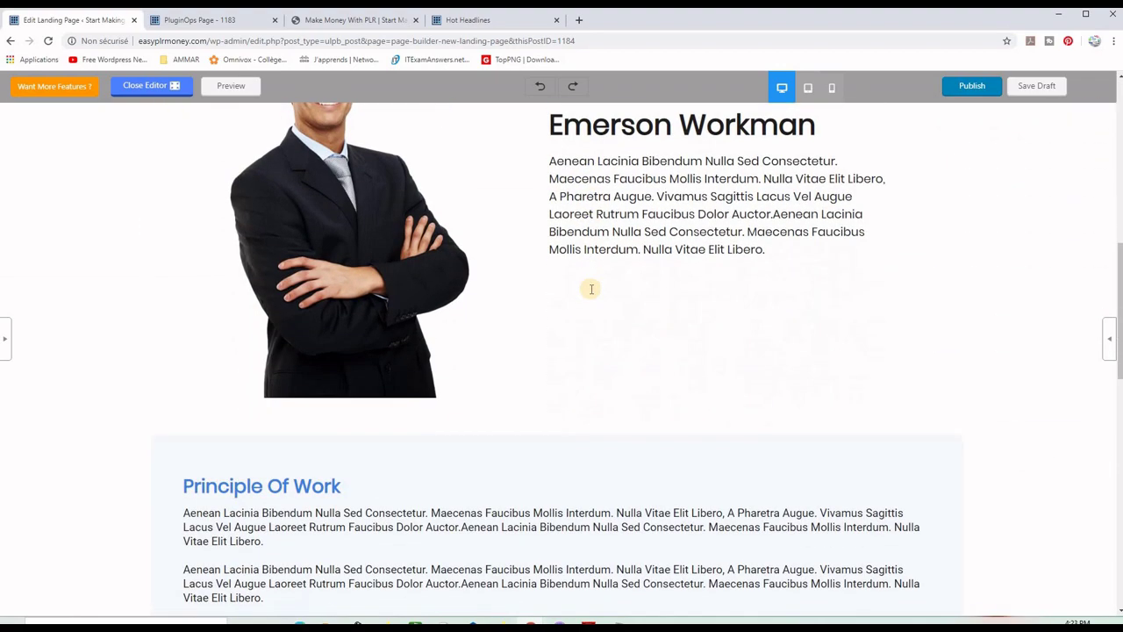
scroll(590, 294, "down", 4)
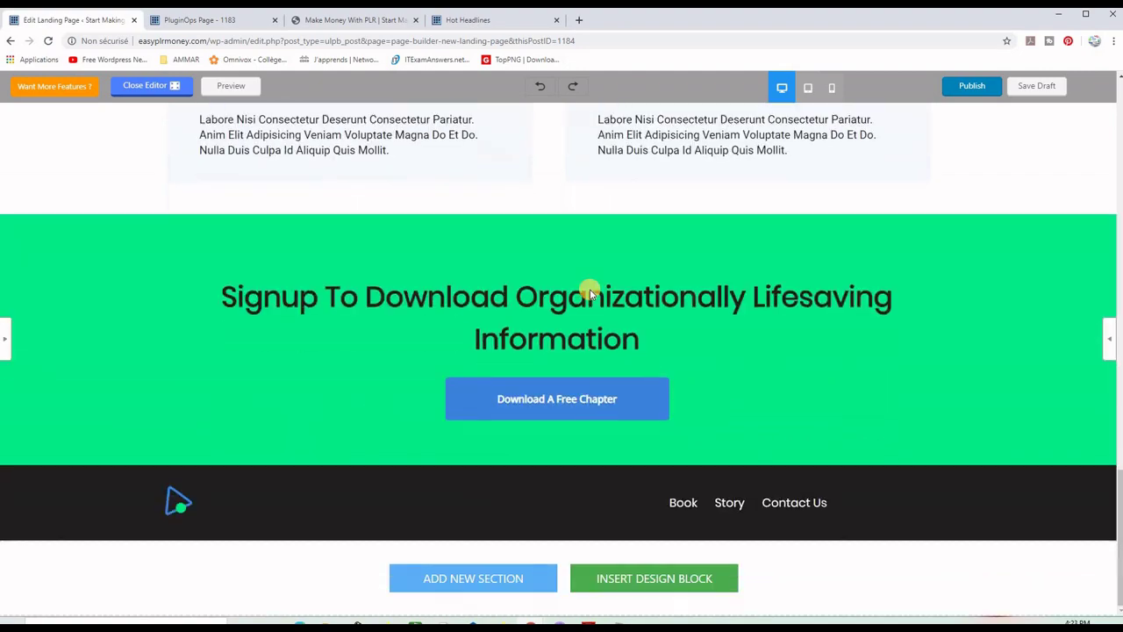
scroll(589, 298, "up", 15)
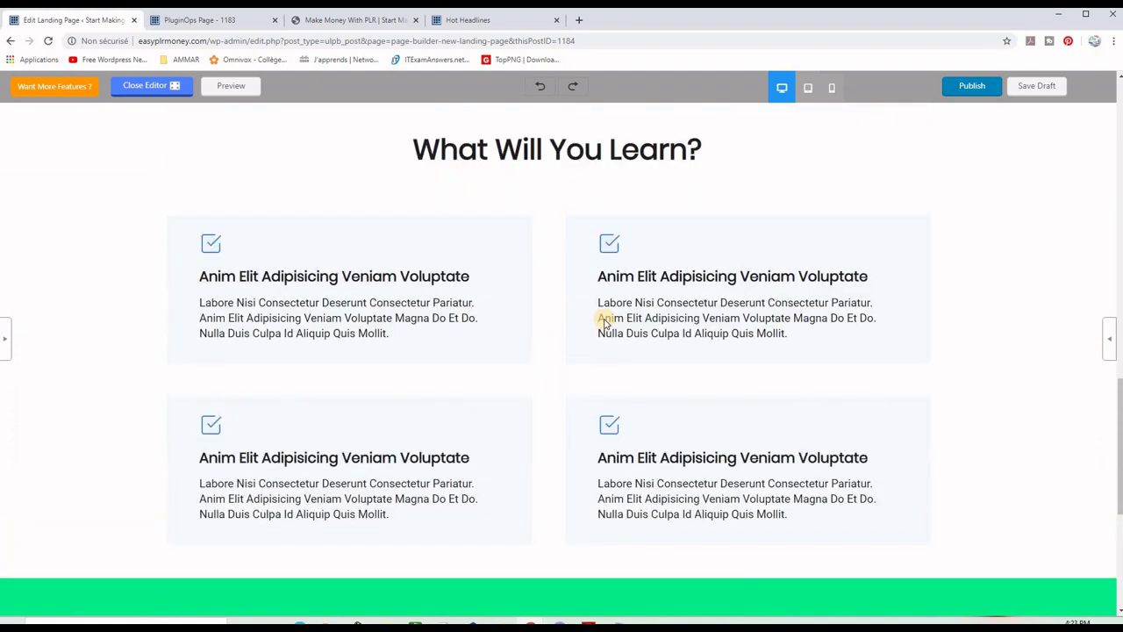
scroll(603, 324, "up", 4)
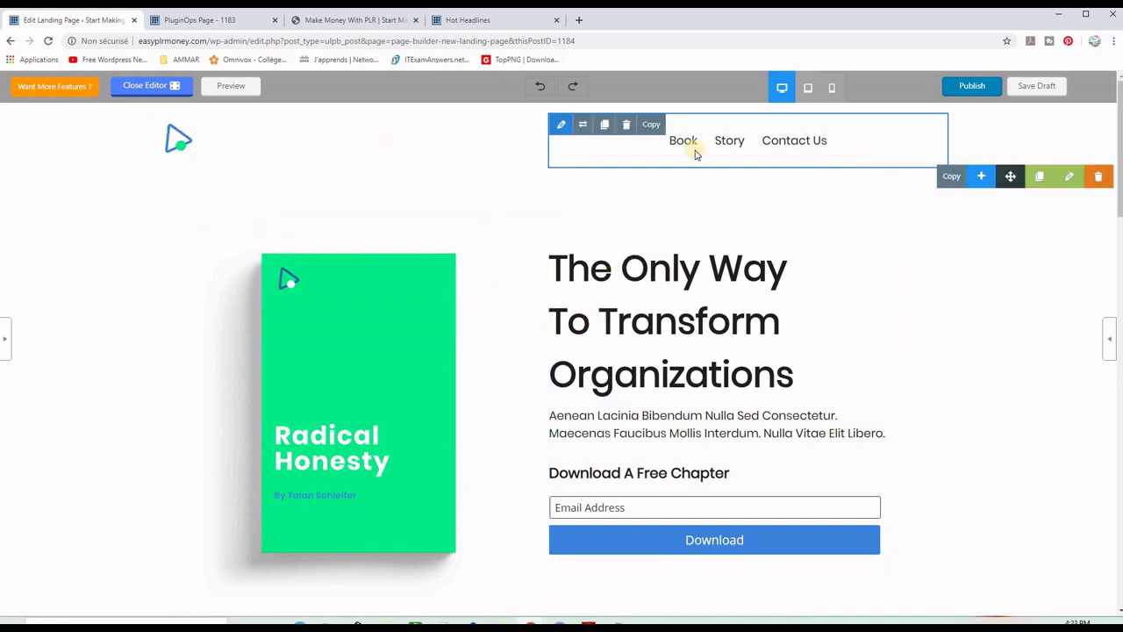
Delete the header row holding the logo and Book, Story, Contact Us links
left_click(1100, 180)
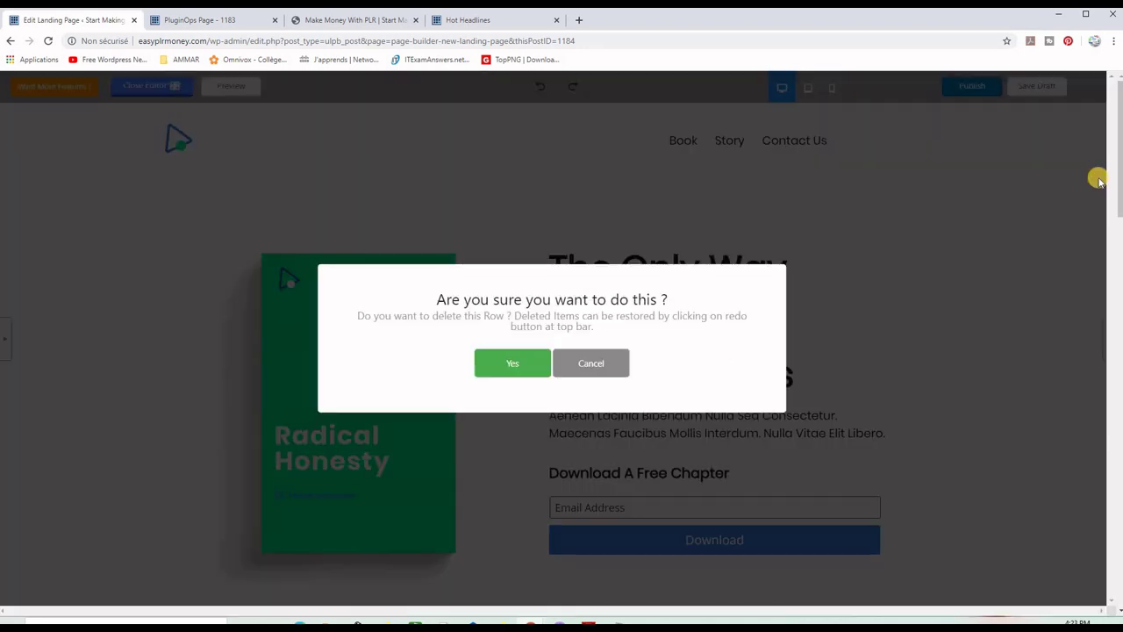
left_click(513, 364)
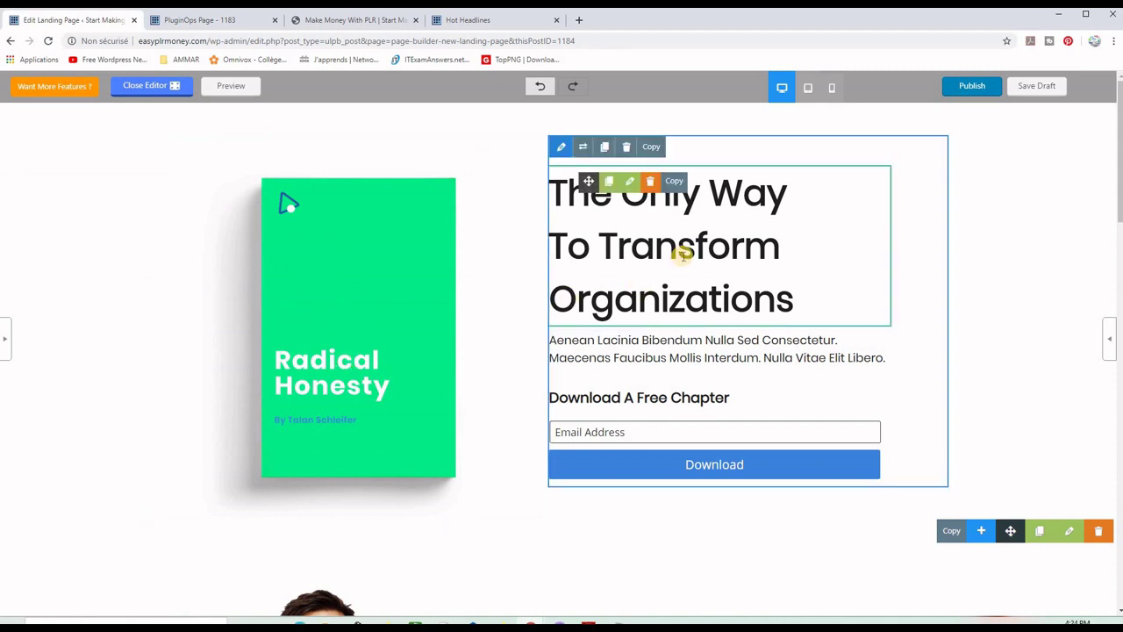
Replace the main headline with 'Hot Headlines To Capture Attention Fast' and collapse the editing panel
left_click(630, 185)
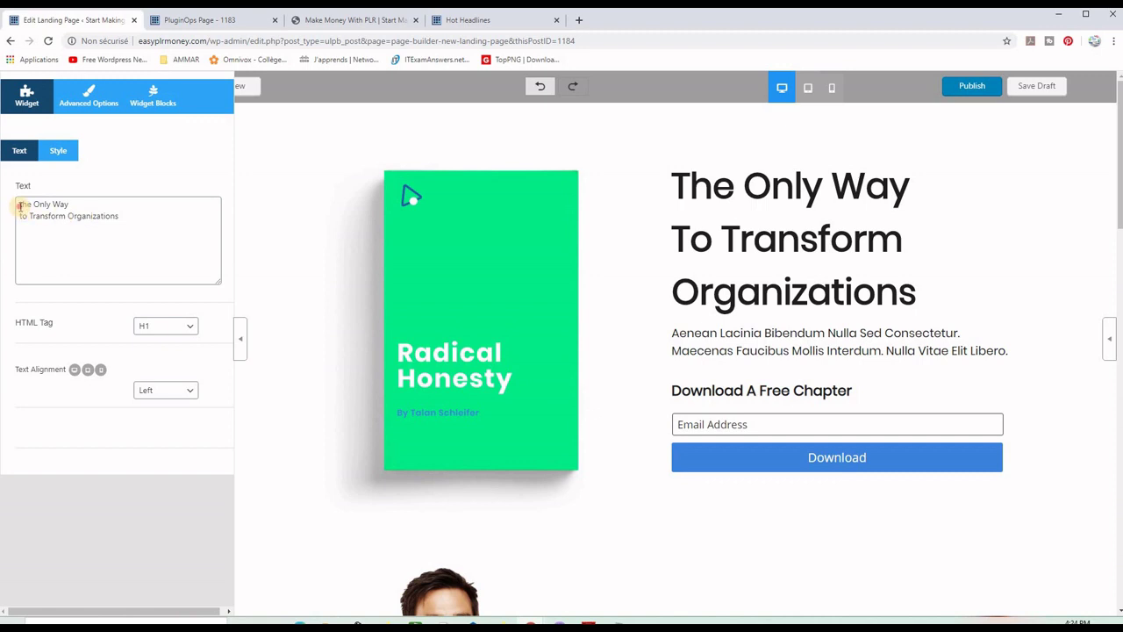
left_click_drag(19, 207, 126, 218)
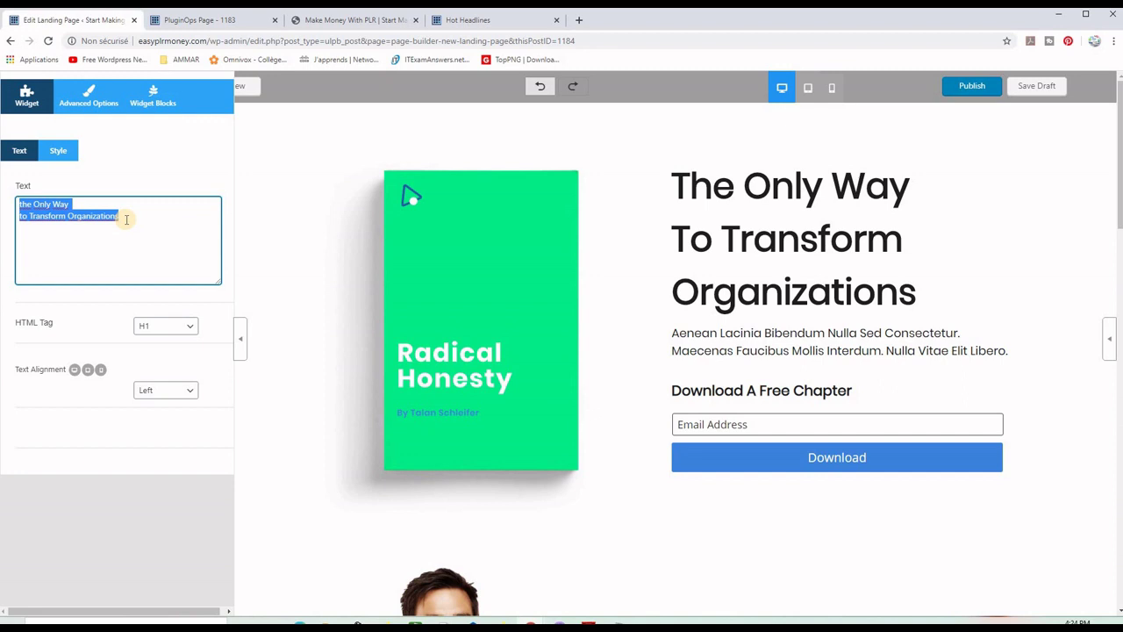
type("Hot Headlines To Captur")
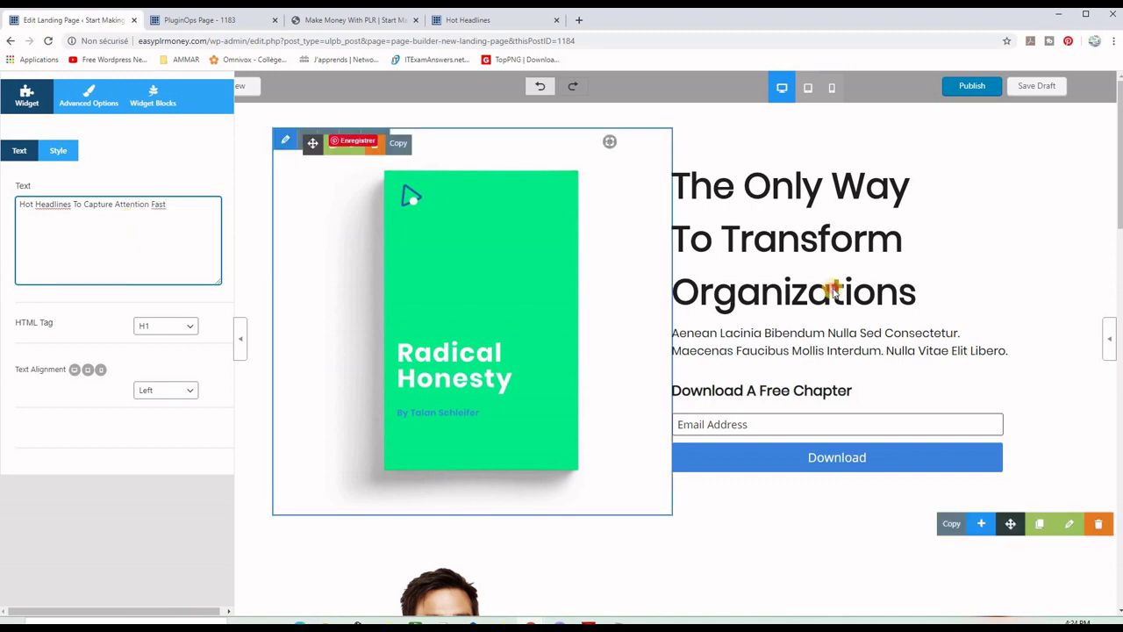
left_click(833, 291)
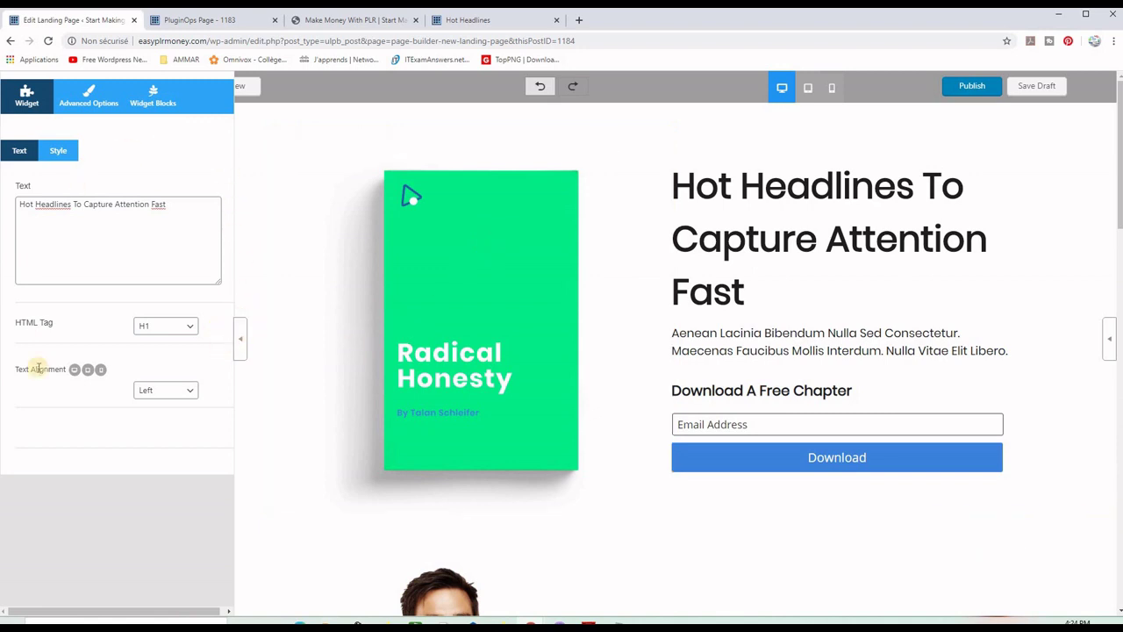
left_click(239, 341)
left_click(239, 342)
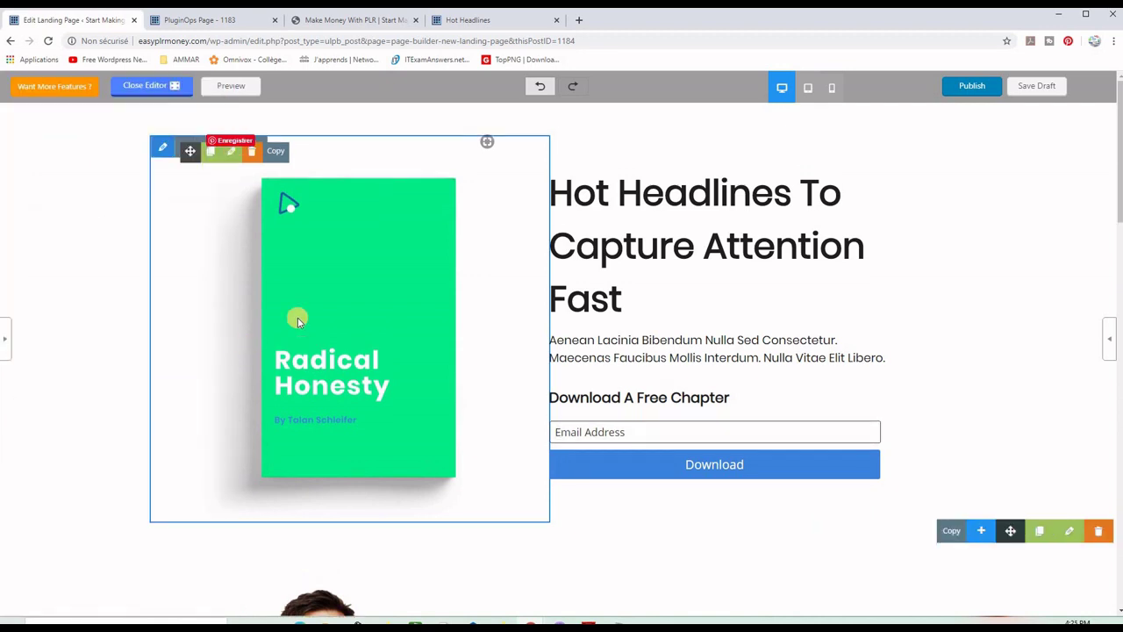
Swap the book cover for the Hot Headlines mockup at Original size and save the draft
left_click(231, 154)
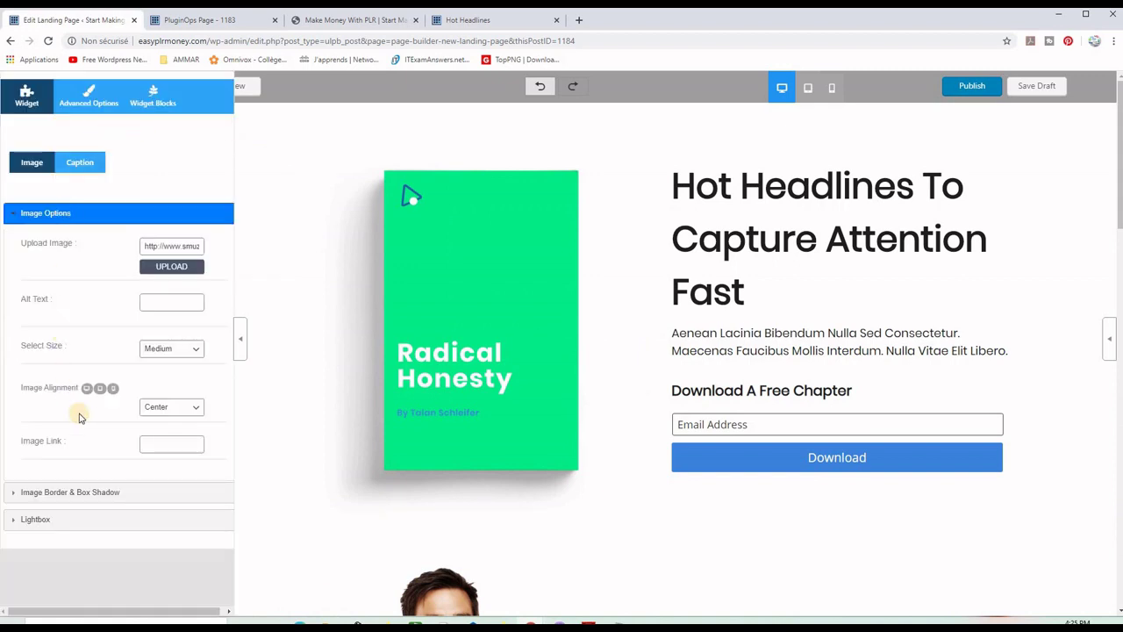
left_click(174, 269)
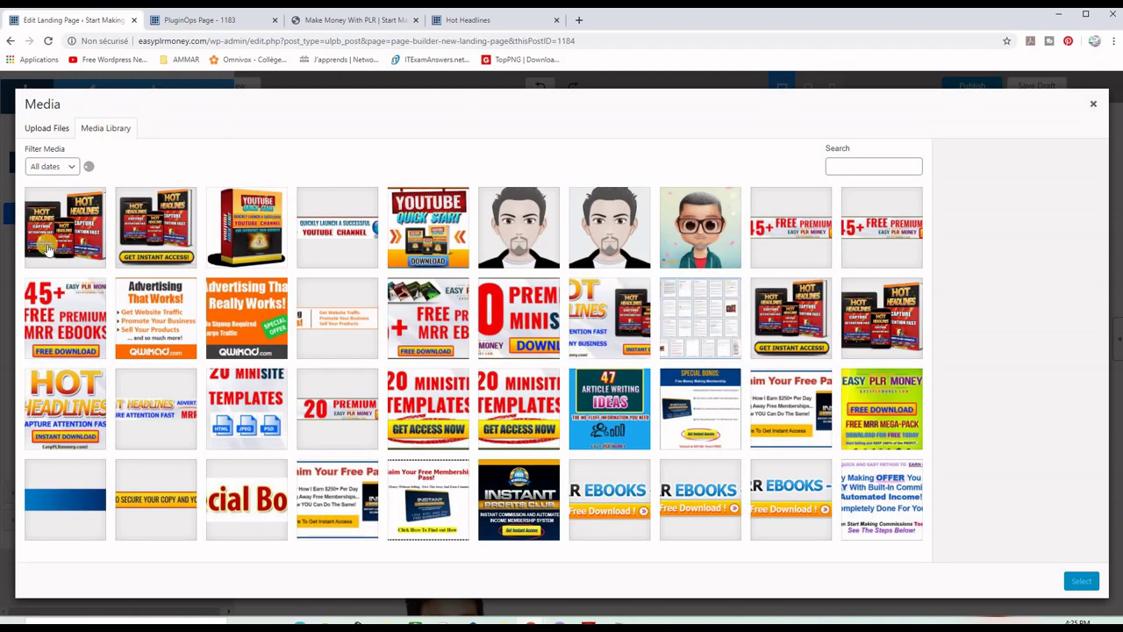
left_click(64, 231)
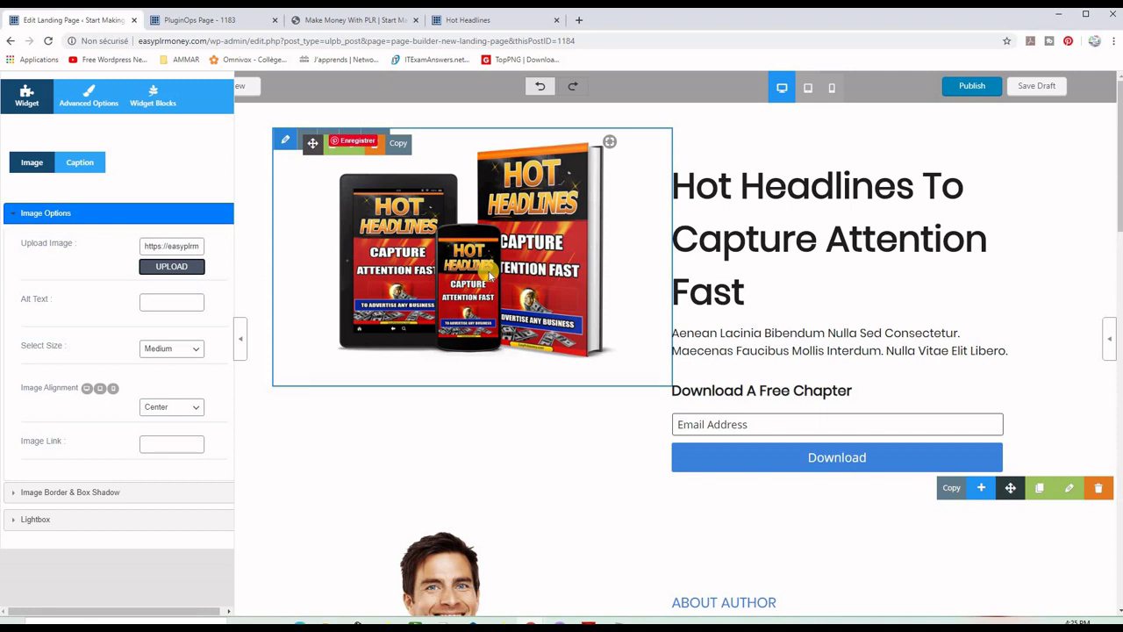
left_click(198, 350)
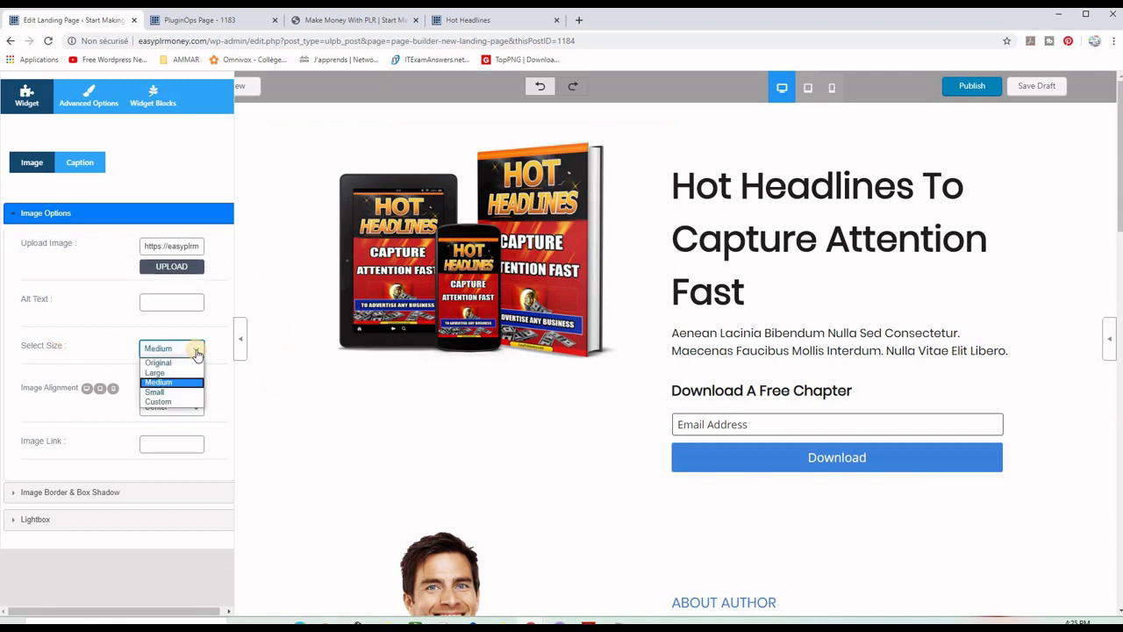
left_click(155, 365)
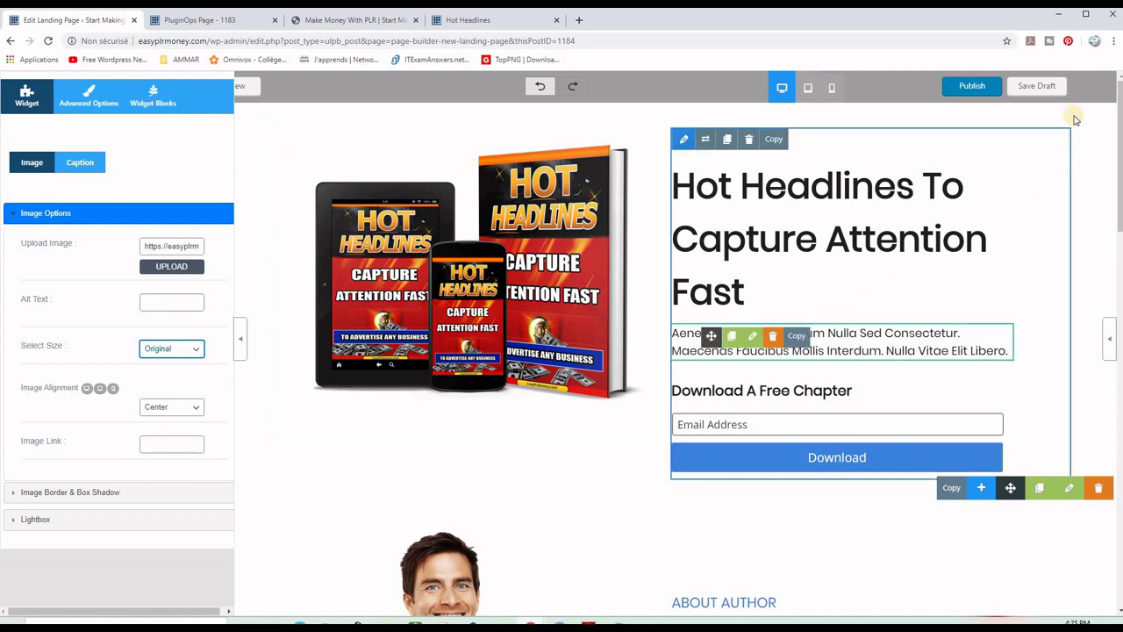
left_click(1038, 87)
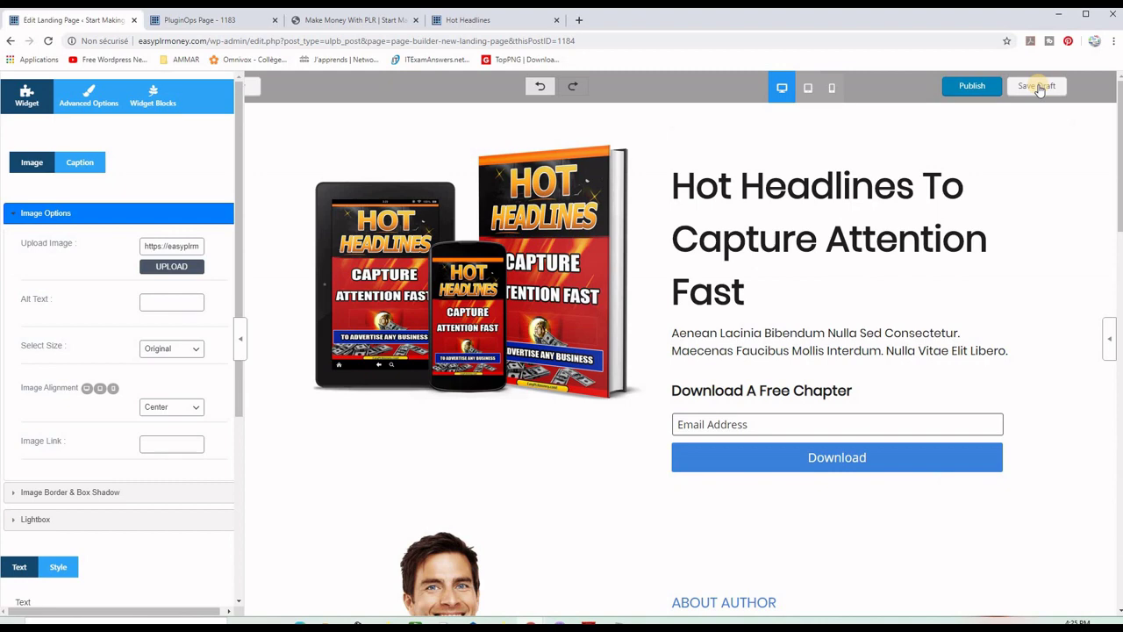
left_click(1040, 87)
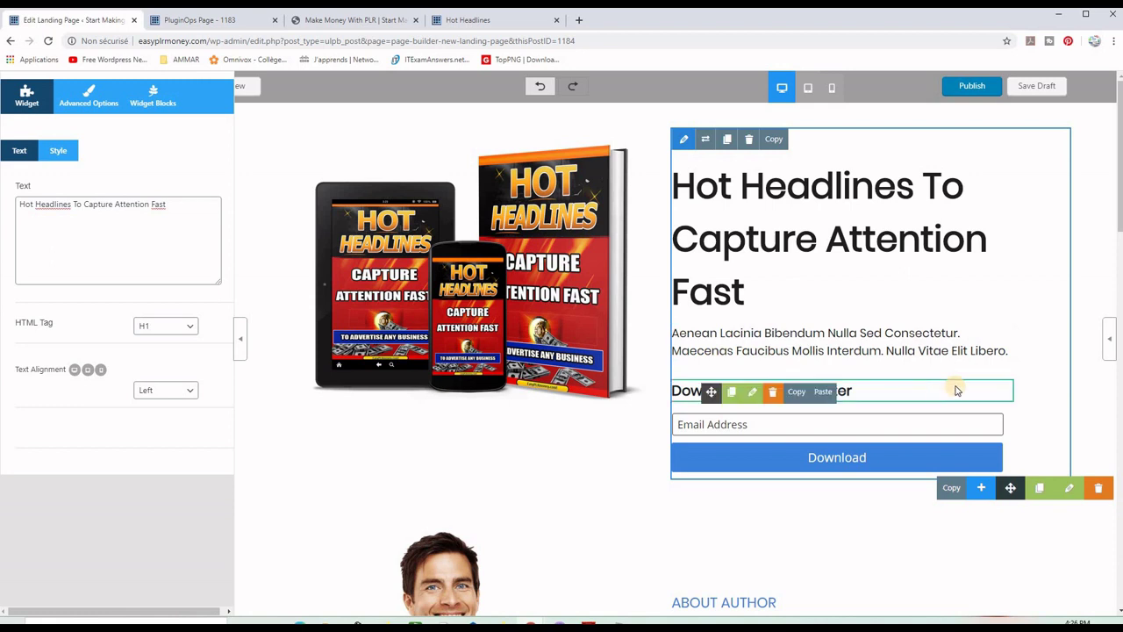
Change 'Chapter' to 'Copy' in the form heading so it reads 'Download A Free Copy'
left_click(853, 394)
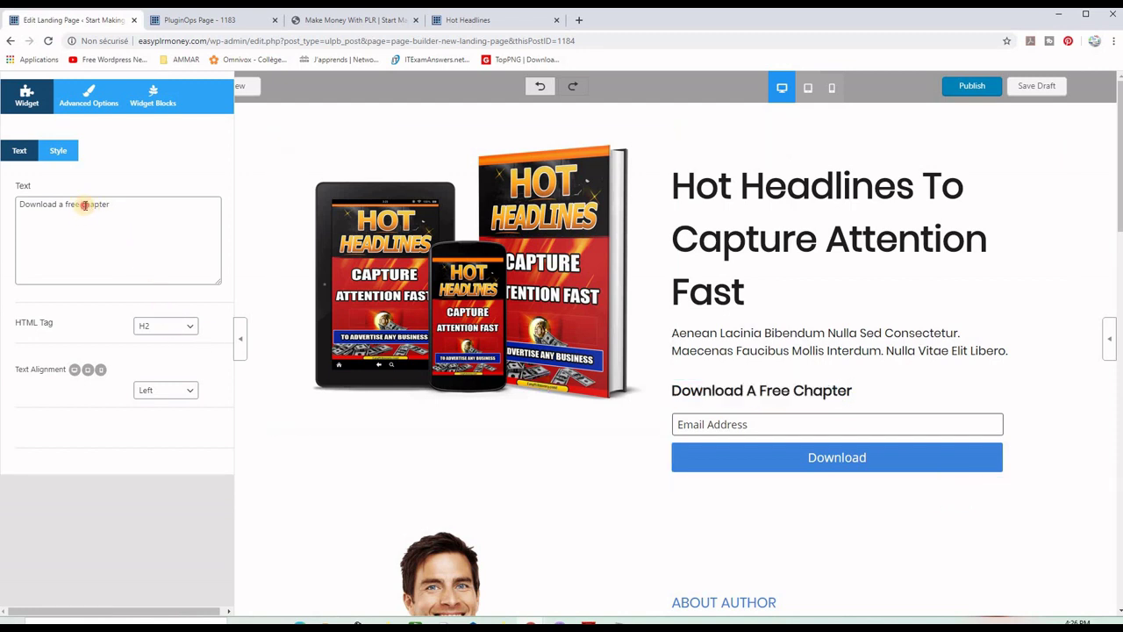
left_click_drag(84, 203, 108, 203)
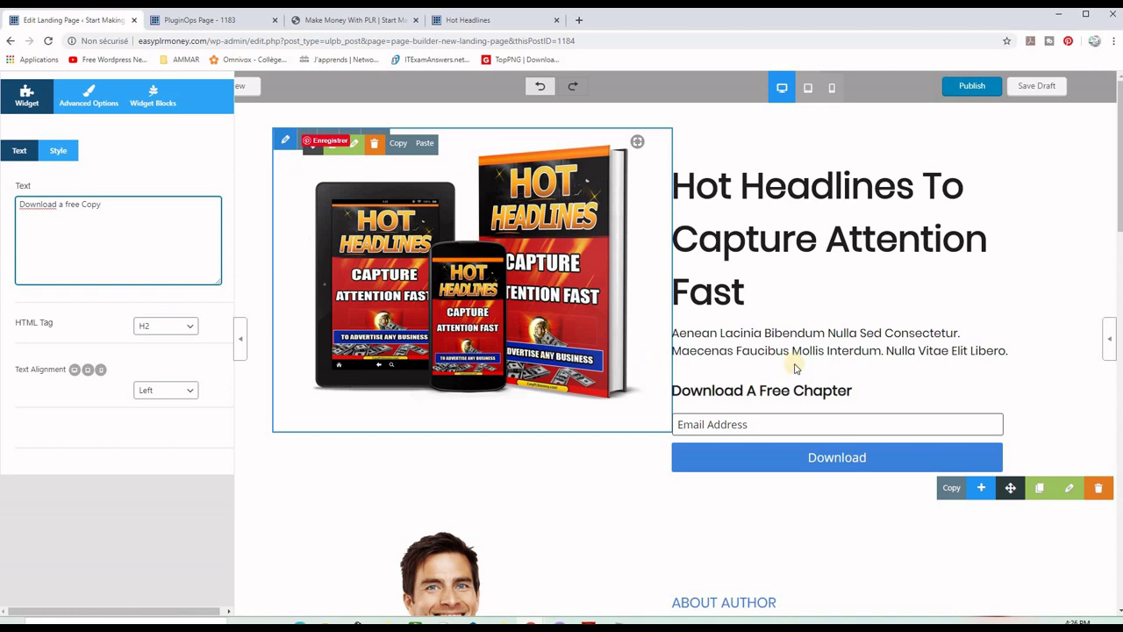
left_click(925, 301)
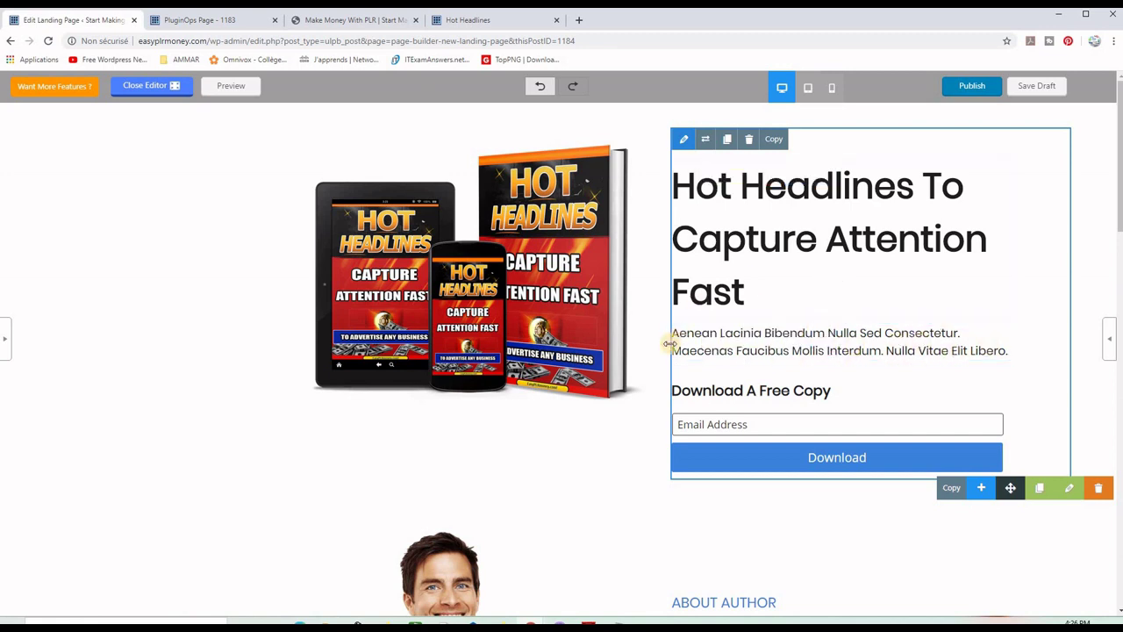
scroll(645, 344, "down", 2)
scroll(640, 349, "down", 2)
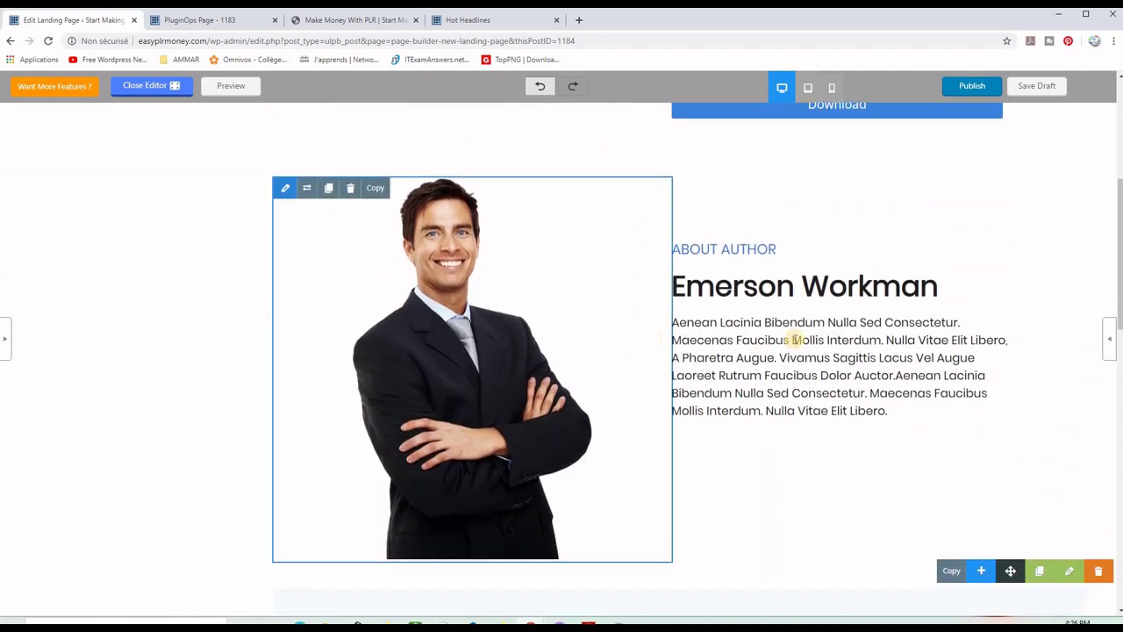
scroll(769, 344, "down", 2)
scroll(769, 344, "up", 6)
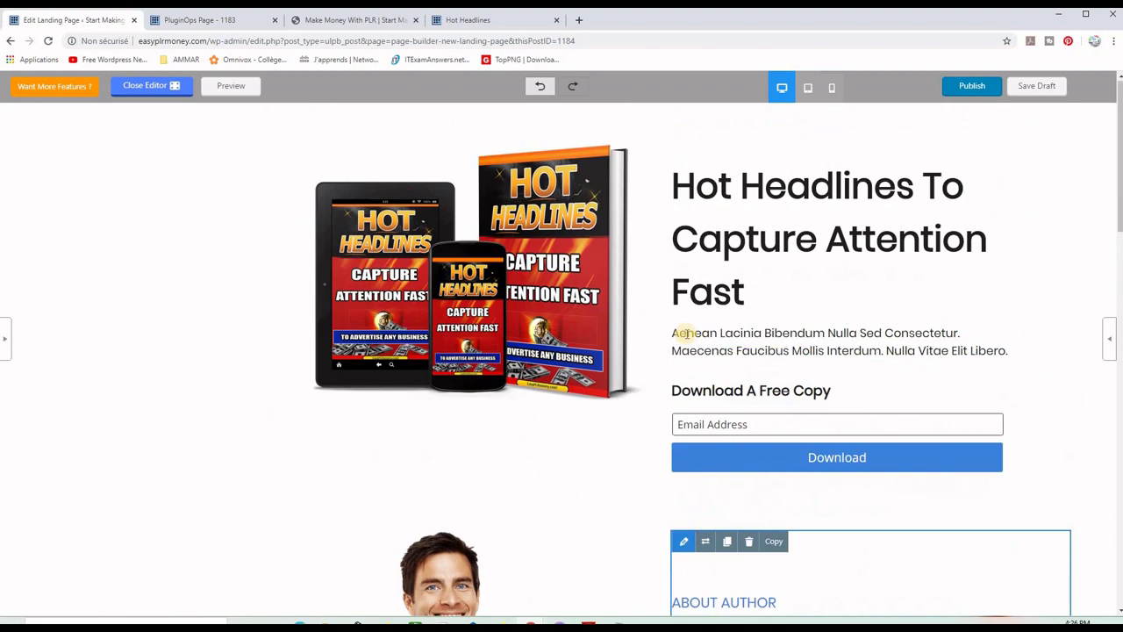
scroll(677, 338, "down", 4)
scroll(678, 342, "down", 8)
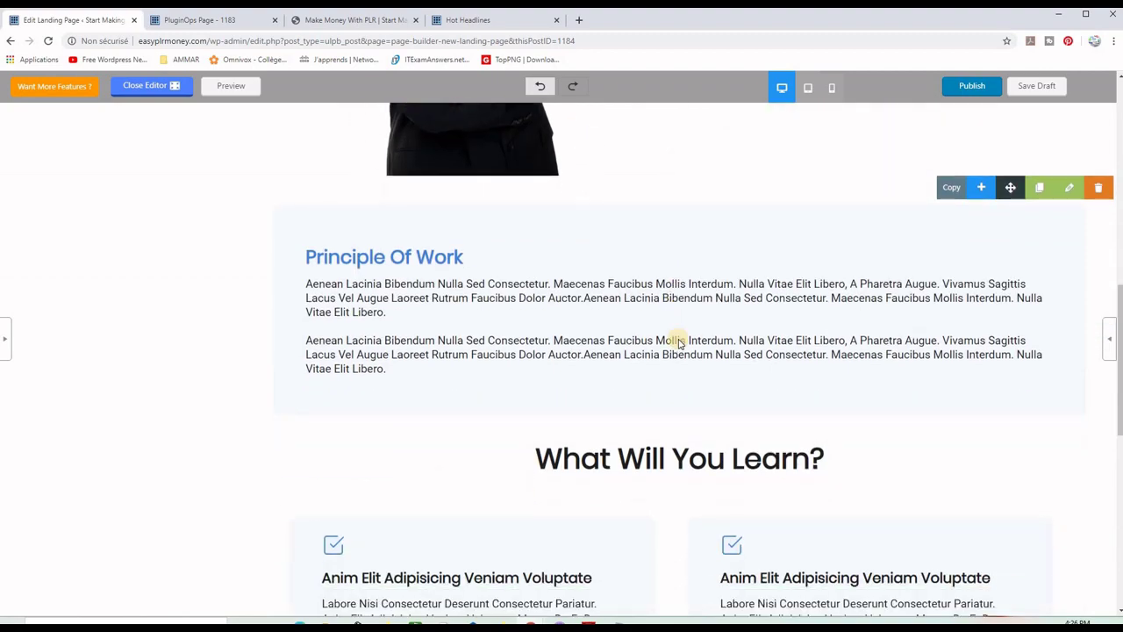
scroll(678, 340, "down", 4)
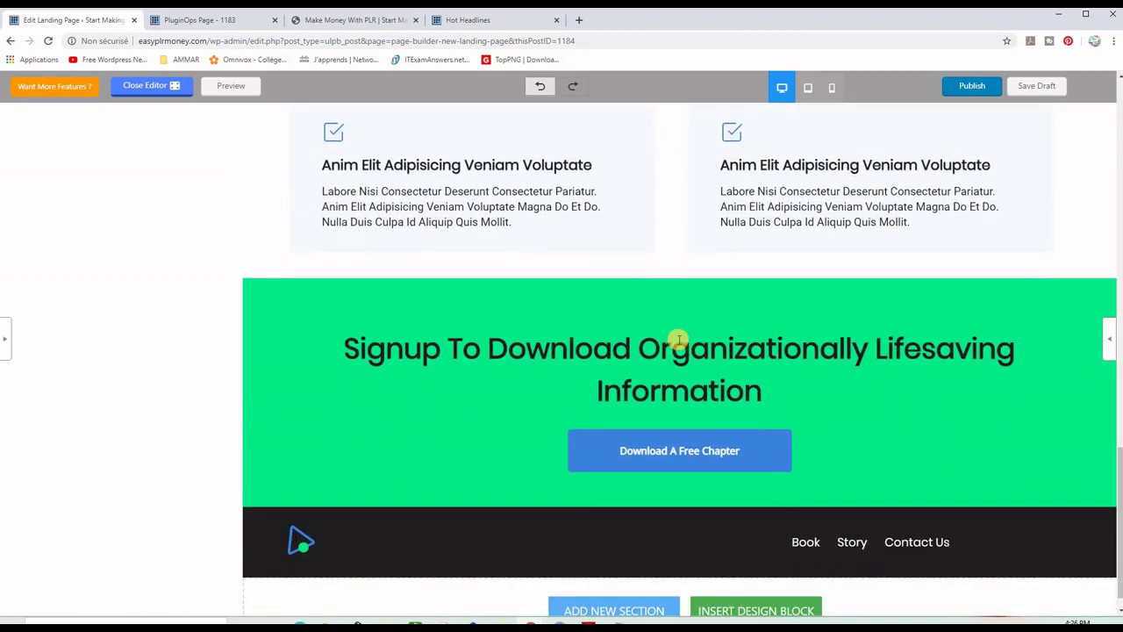
scroll(693, 372, "up", 15)
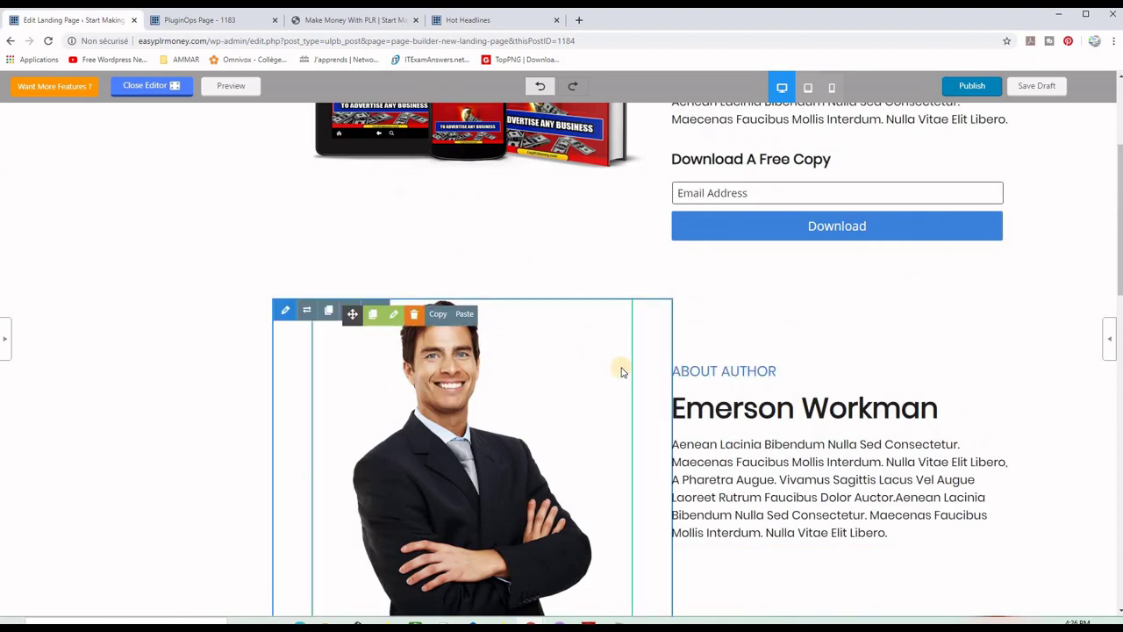
scroll(621, 372, "up", 2)
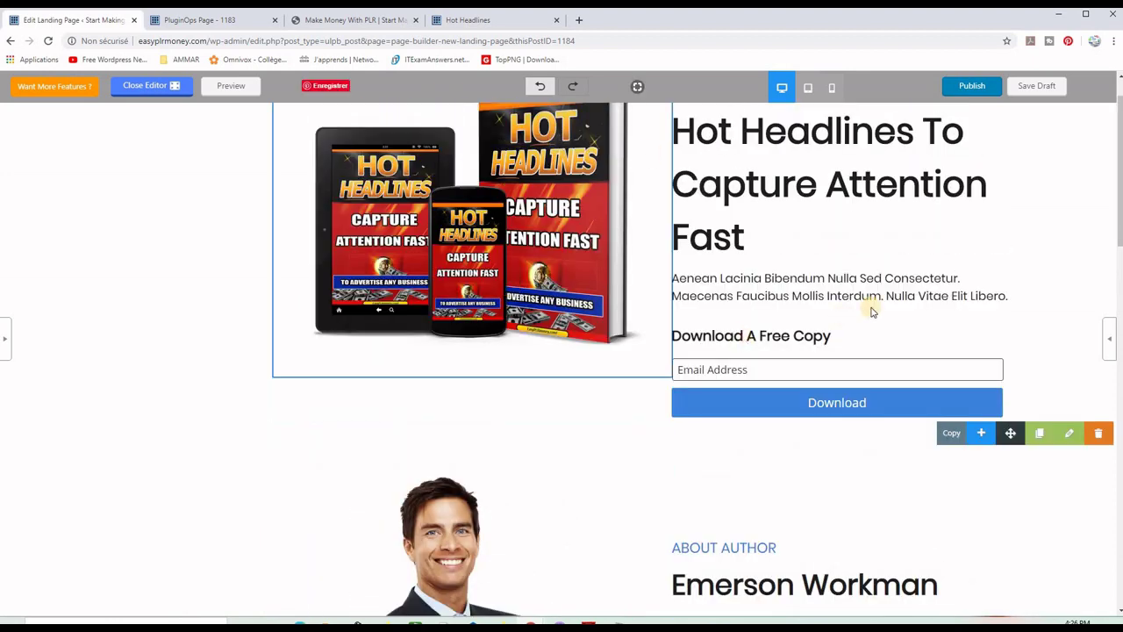
scroll(611, 360, "down", 2)
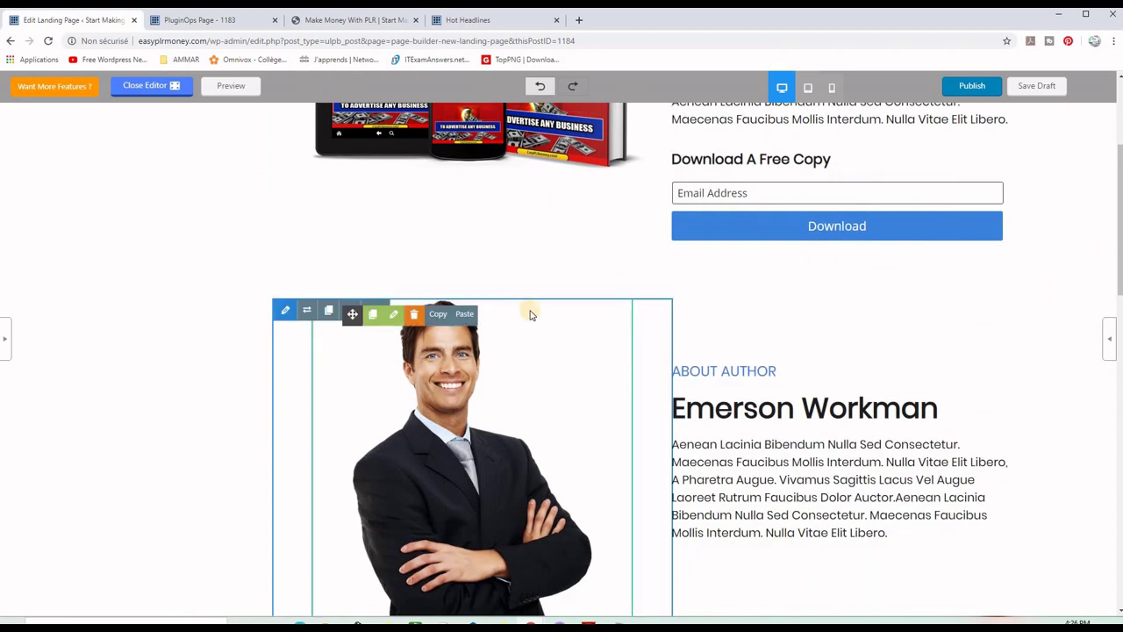
scroll(737, 381, "down", 2)
scroll(744, 386, "down", 10)
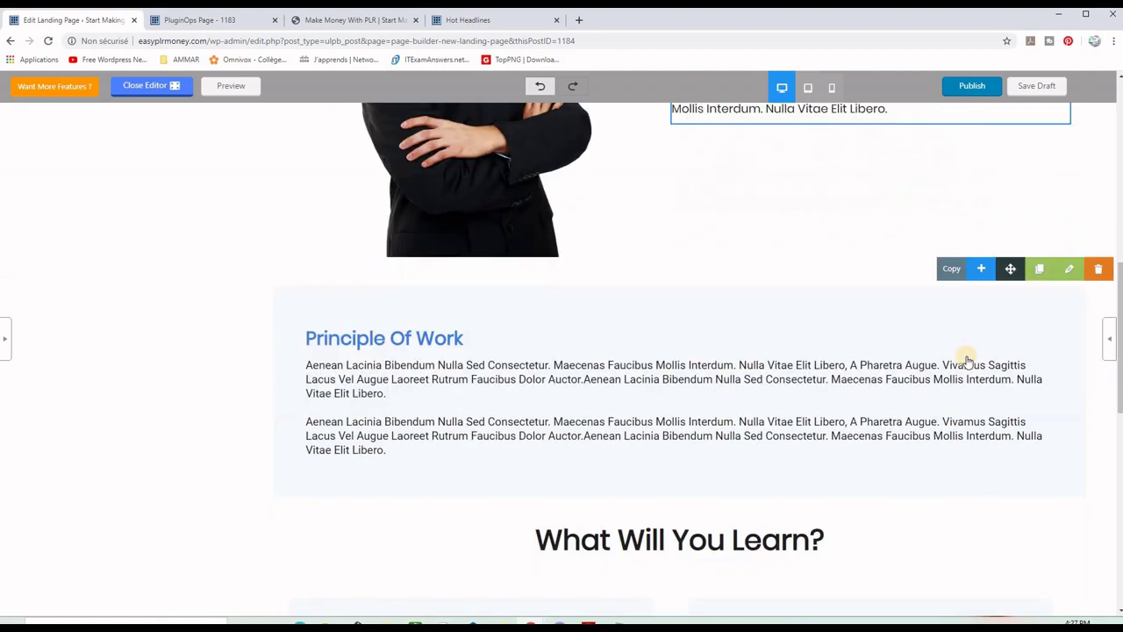
scroll(897, 327, "down", 1)
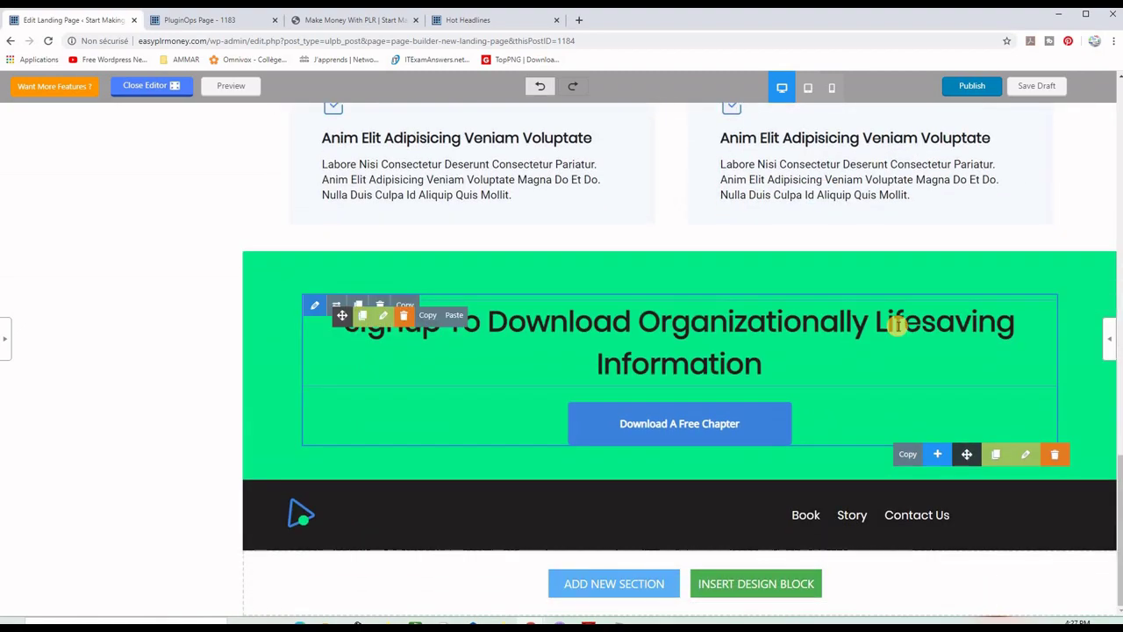
scroll(895, 327, "up", 8)
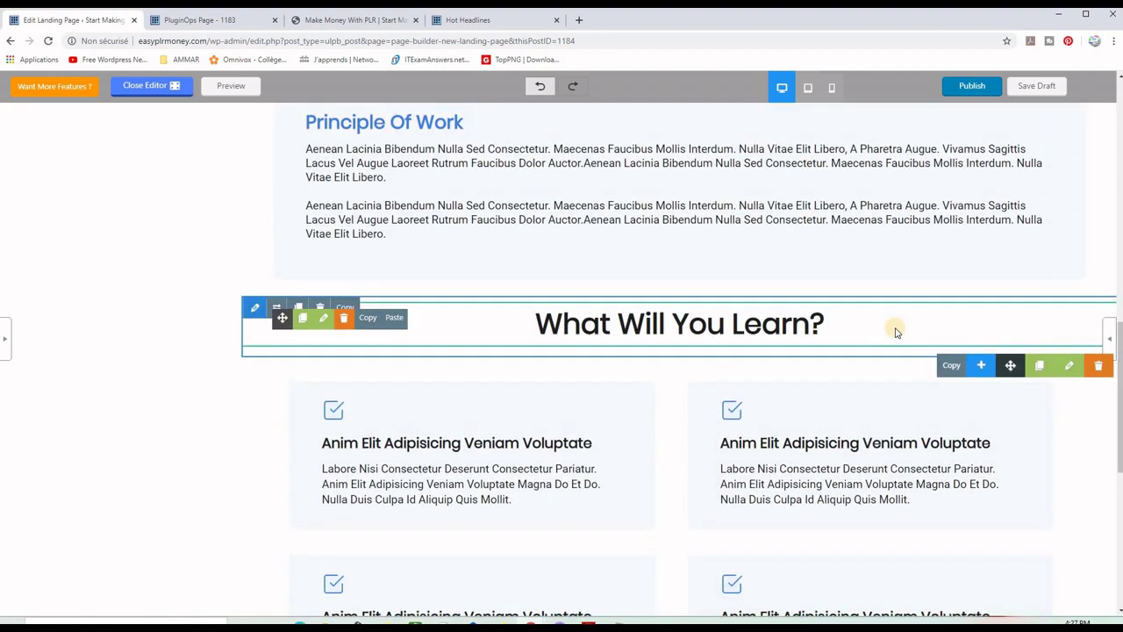
scroll(887, 332, "up", 6)
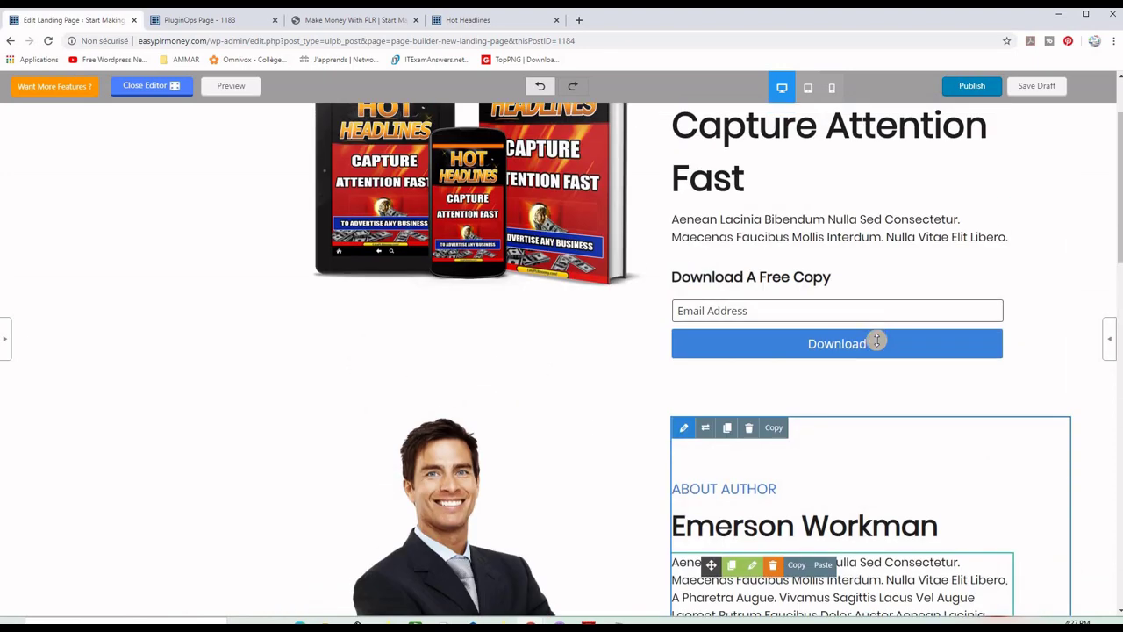
scroll(880, 341, "down", 2)
scroll(1056, 366, "down", 2)
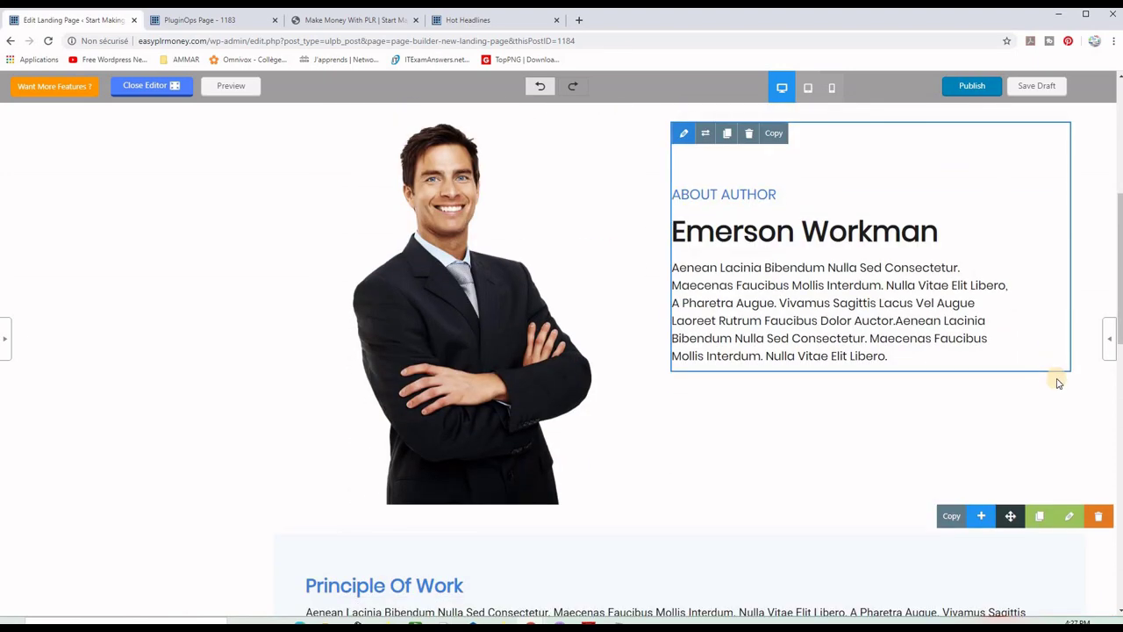
Delete the About Author row, a lower row and the green Signup row
left_click(1100, 458)
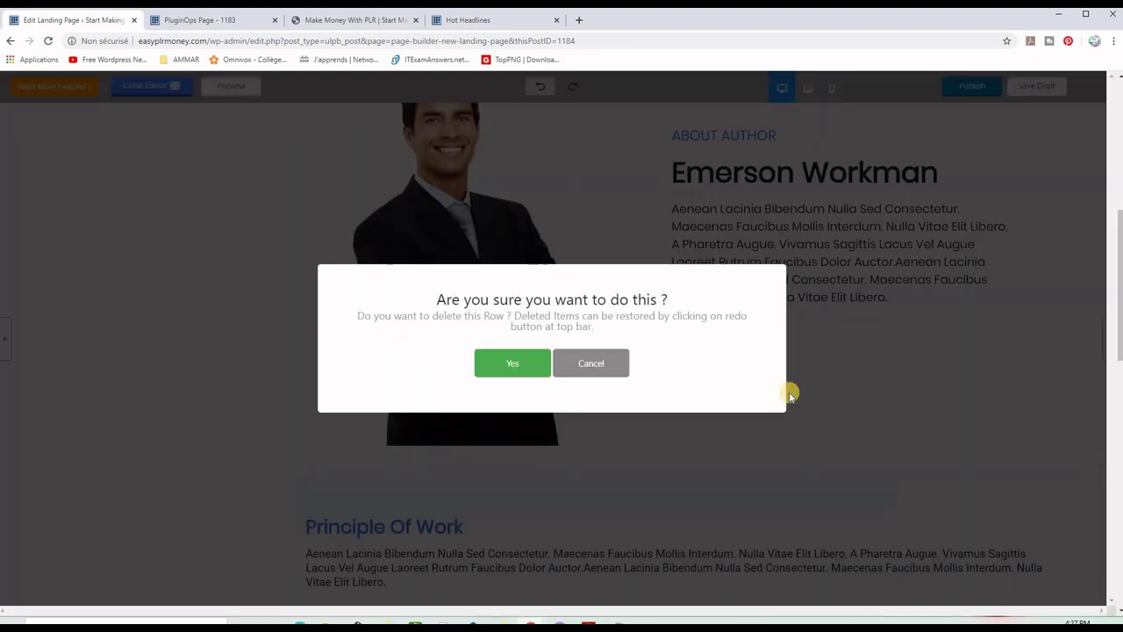
left_click(510, 361)
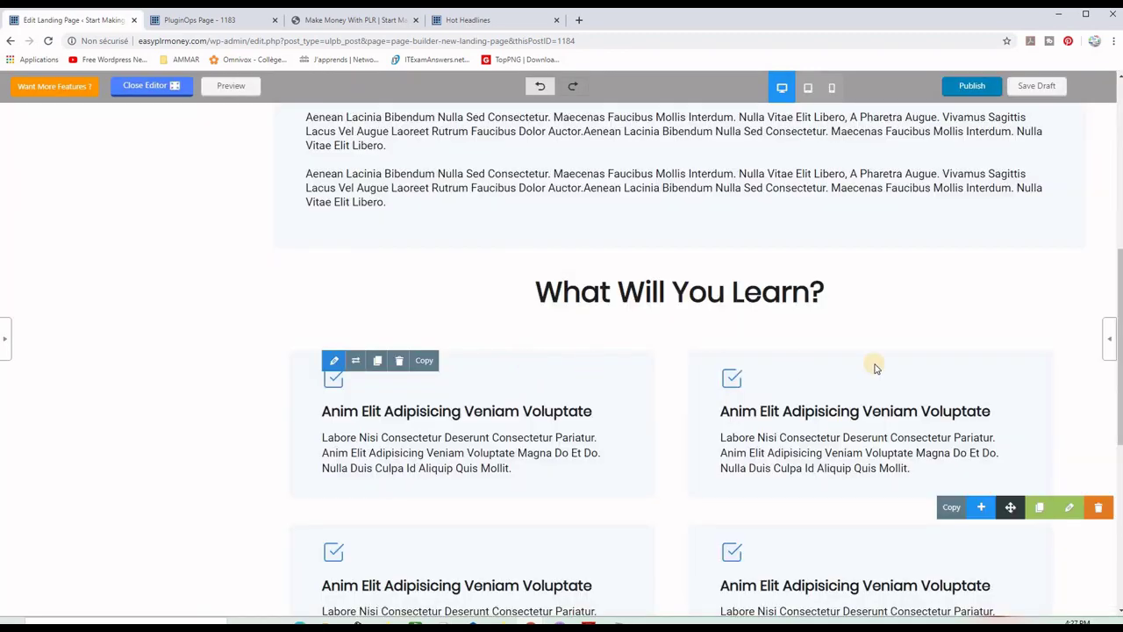
scroll(966, 343, "down", 3)
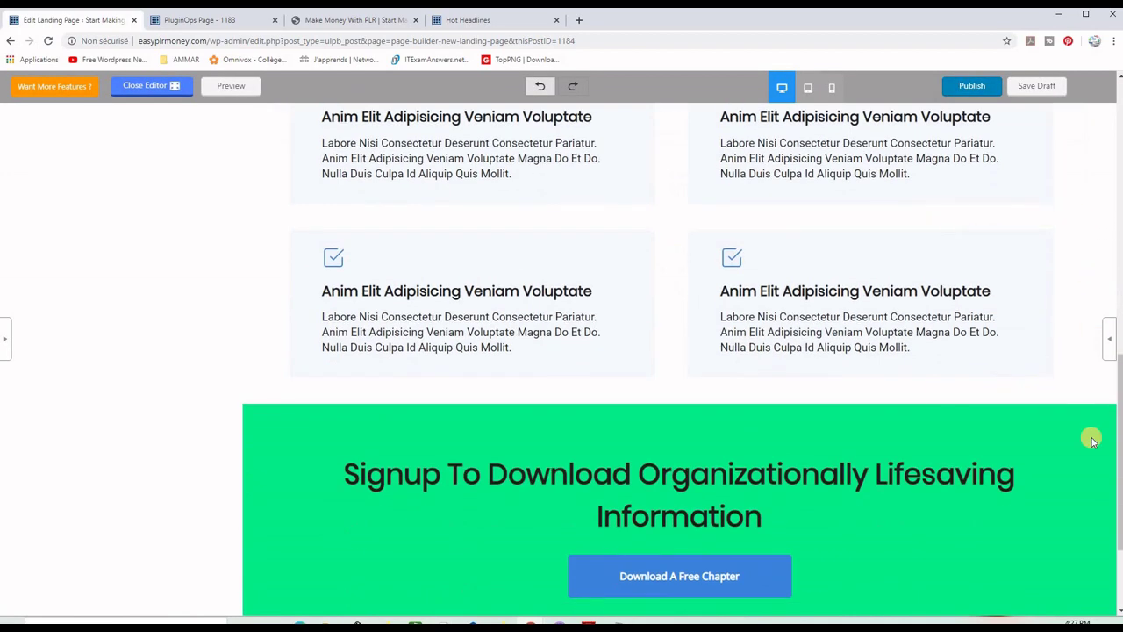
left_click(1101, 388)
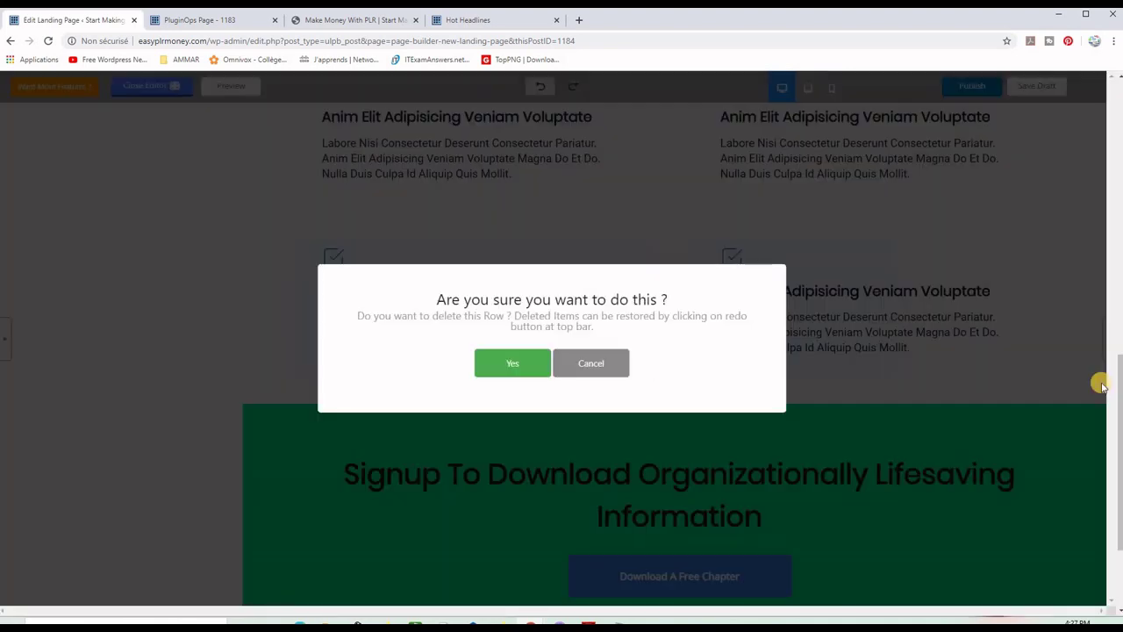
left_click(516, 360)
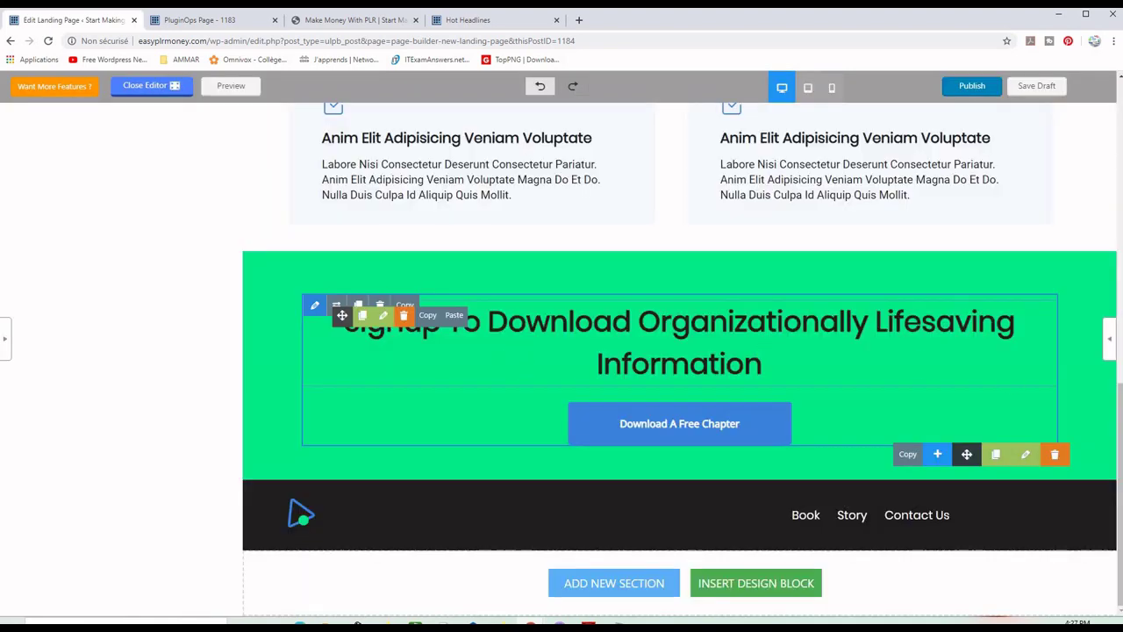
left_click(1056, 453)
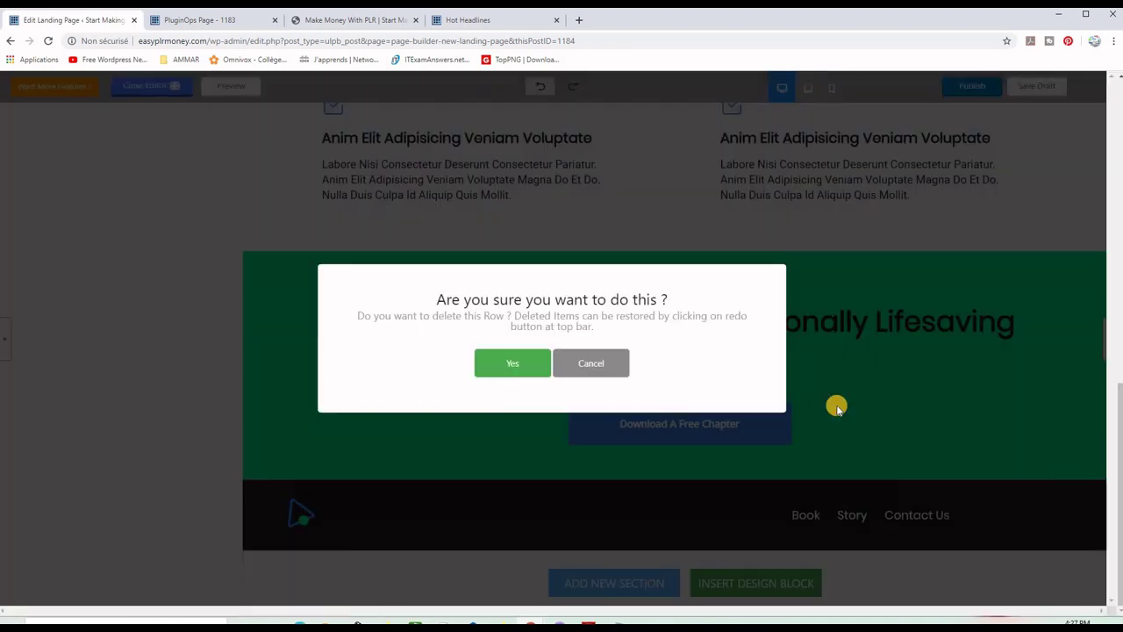
left_click(512, 362)
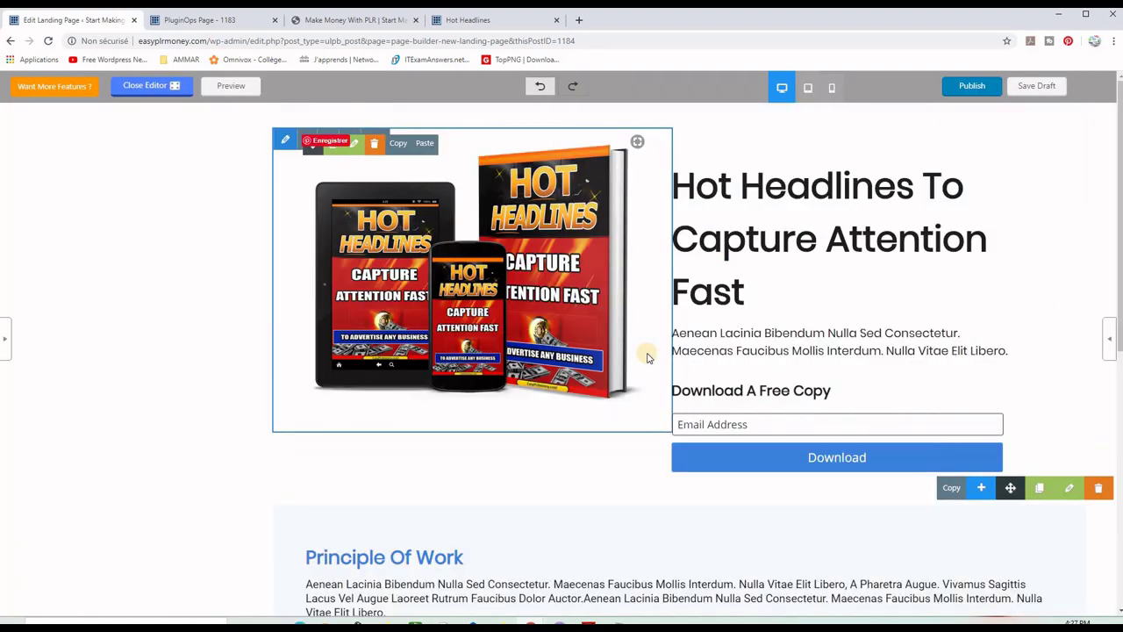
scroll(799, 347, "down", 3)
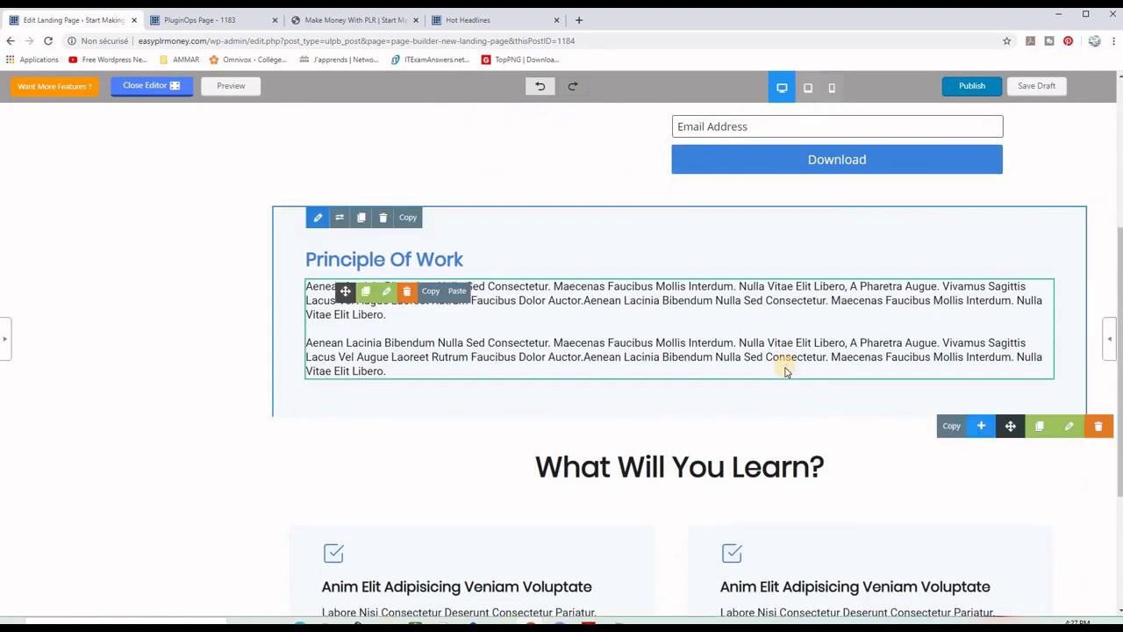
scroll(786, 371, "down", 3)
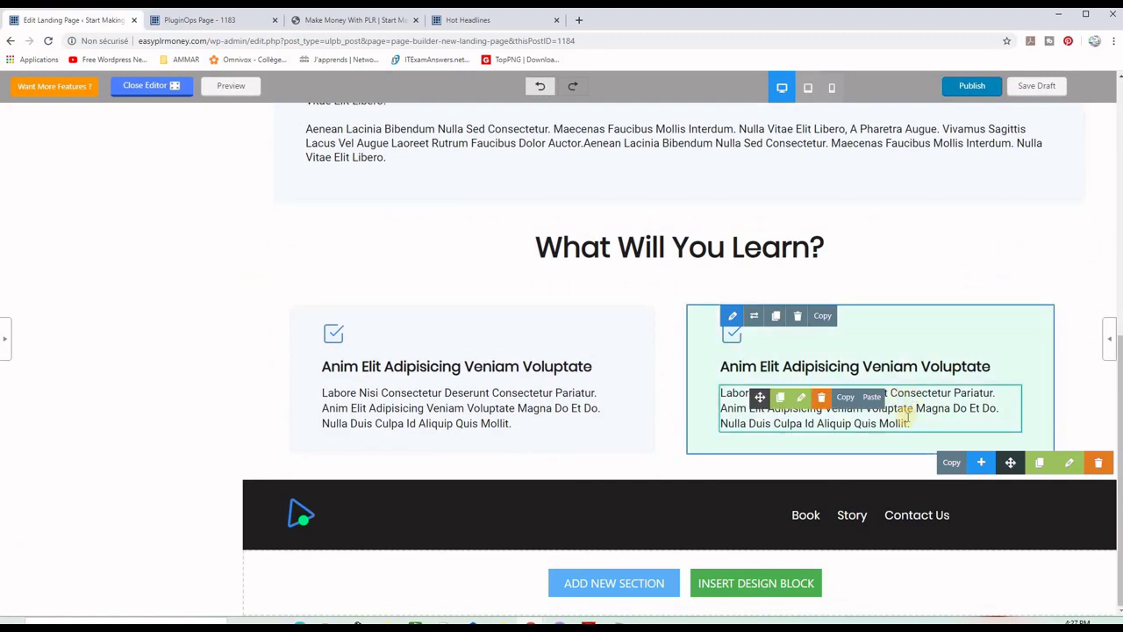
scroll(895, 421, "up", 2)
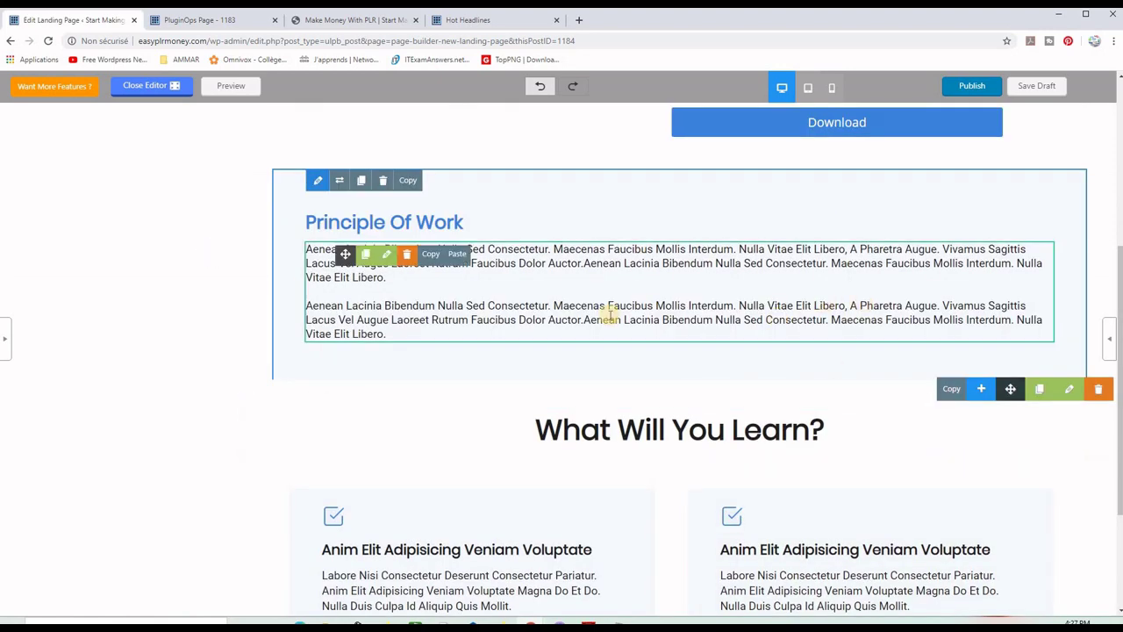
scroll(677, 383, "down", 1)
scroll(825, 443, "down", 2)
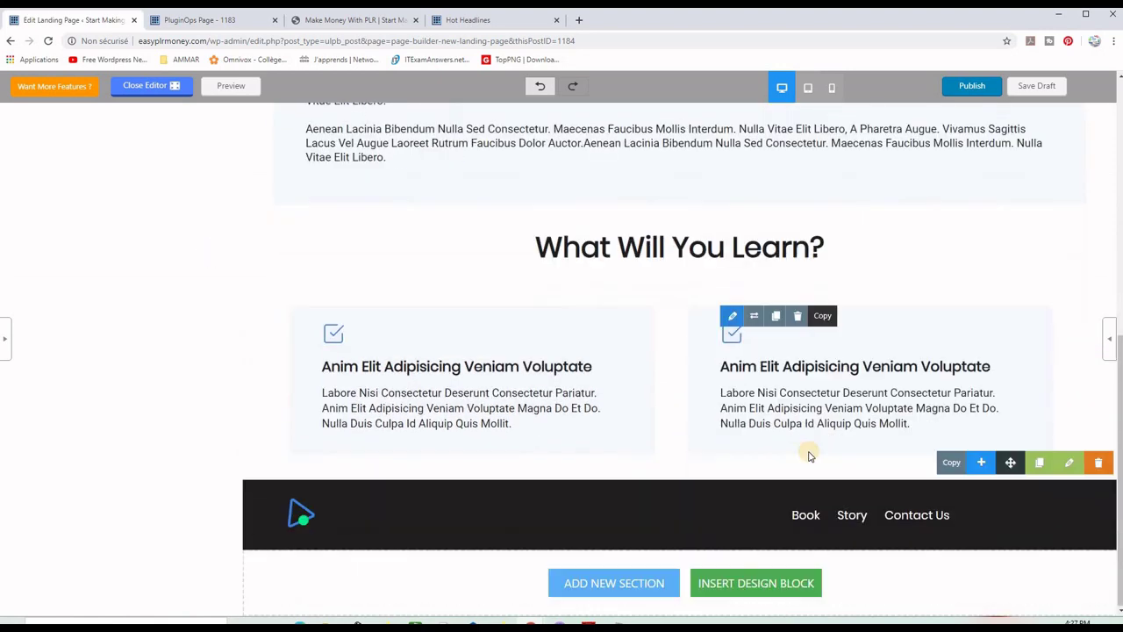
scroll(527, 409, "up", 3)
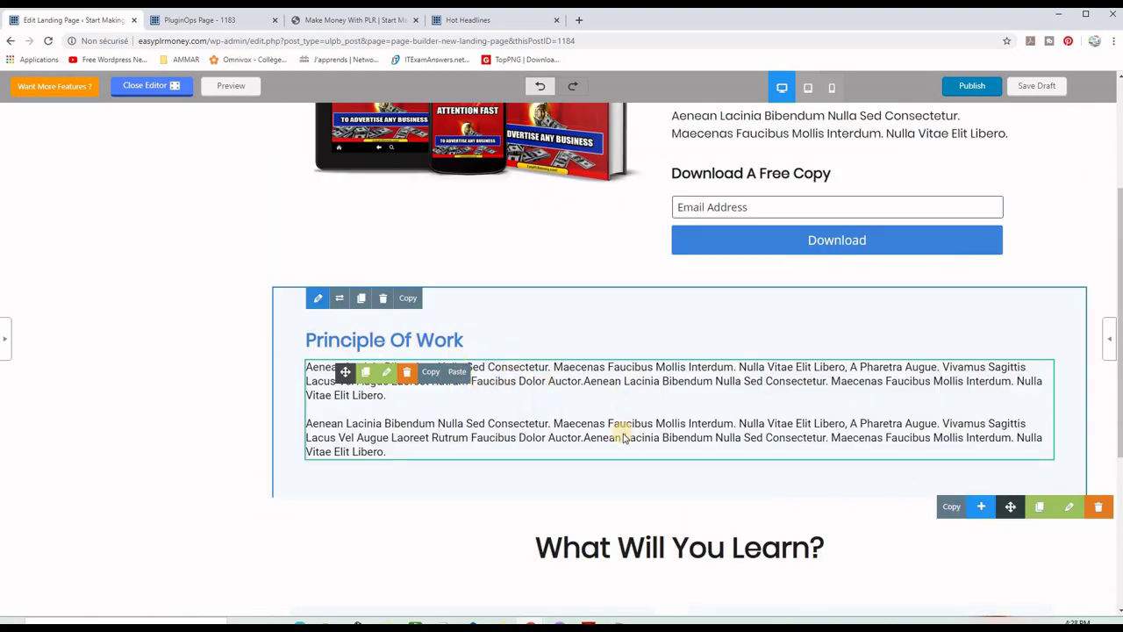
scroll(621, 431, "down", 3)
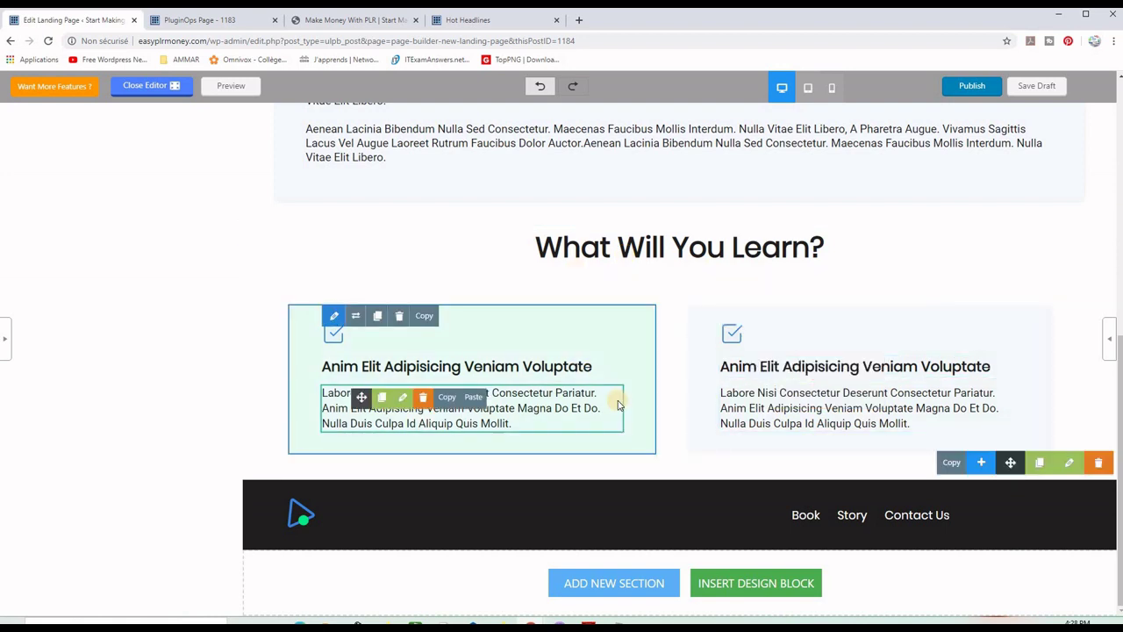
left_click(702, 422)
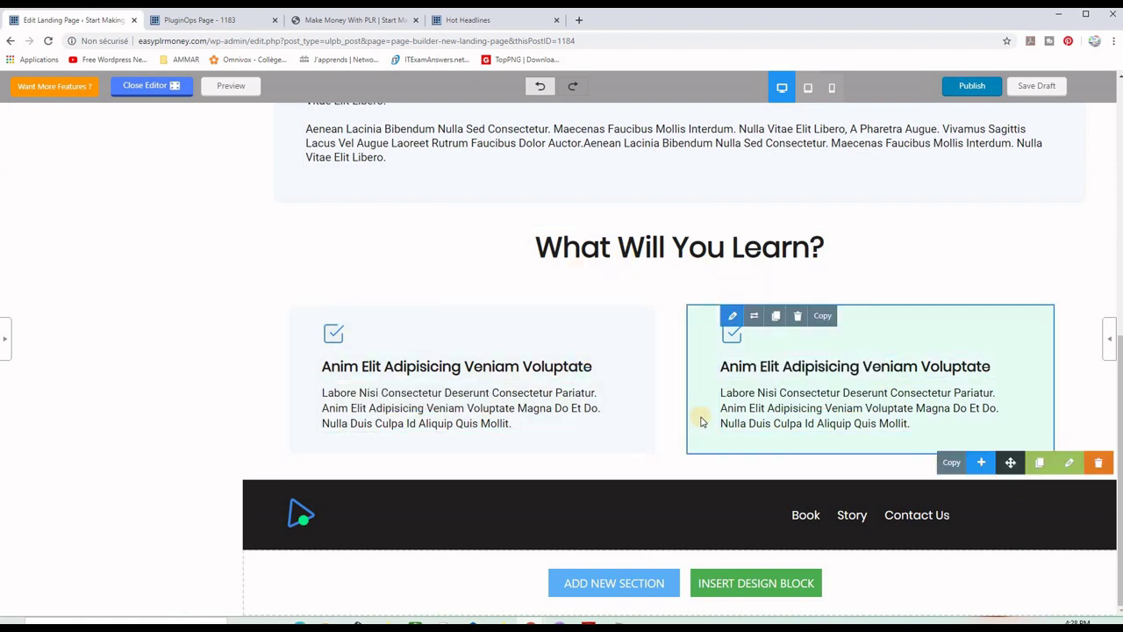
scroll(702, 421, "up", 7)
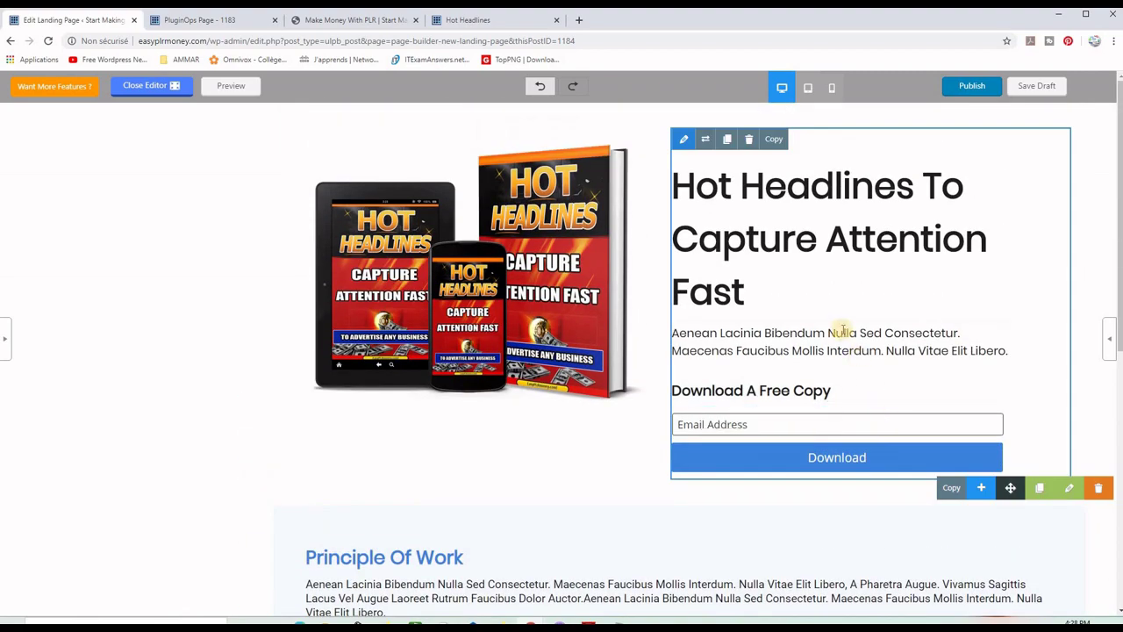
scroll(841, 331, "down", 6)
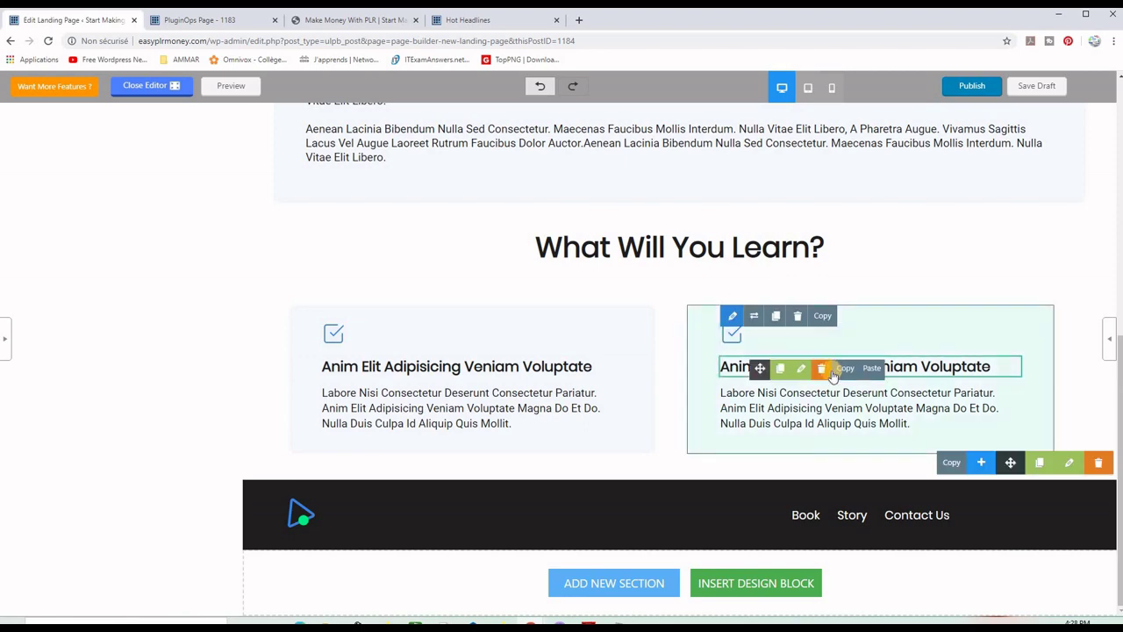
scroll(841, 360, "up", 6)
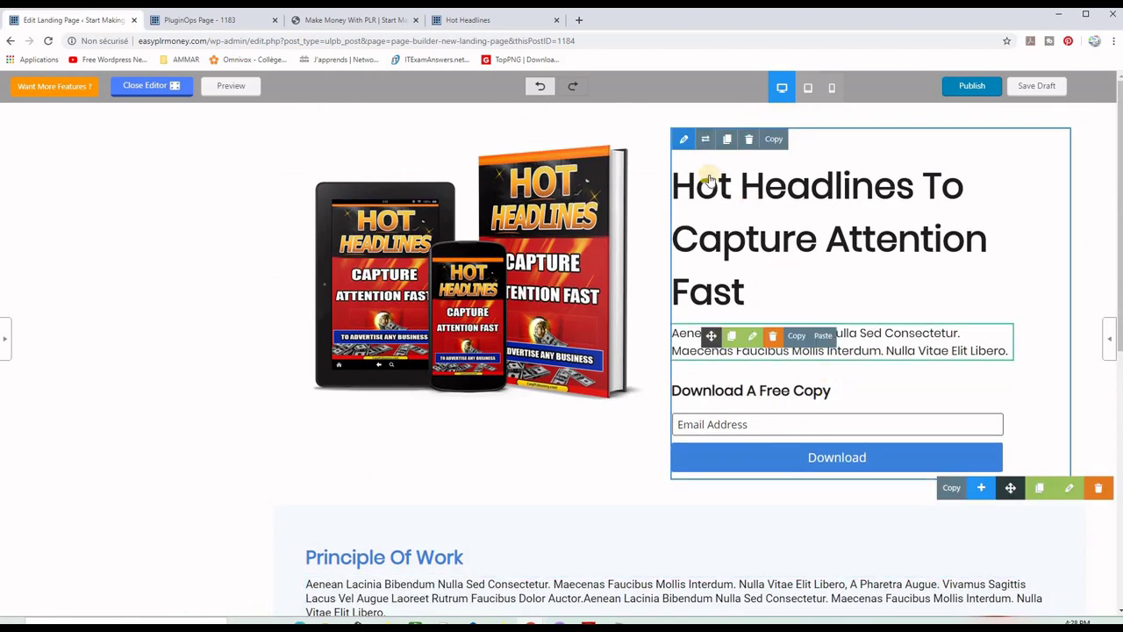
Preview the Hot Headlines landing page and scroll through it
left_click(231, 86)
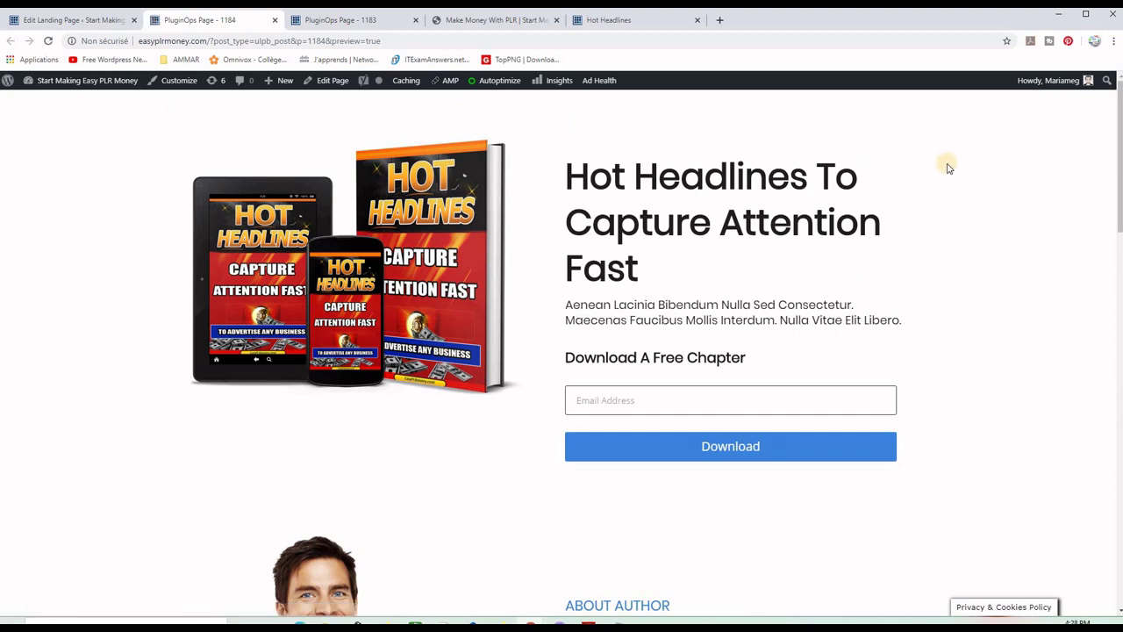
scroll(949, 167, "down", 5)
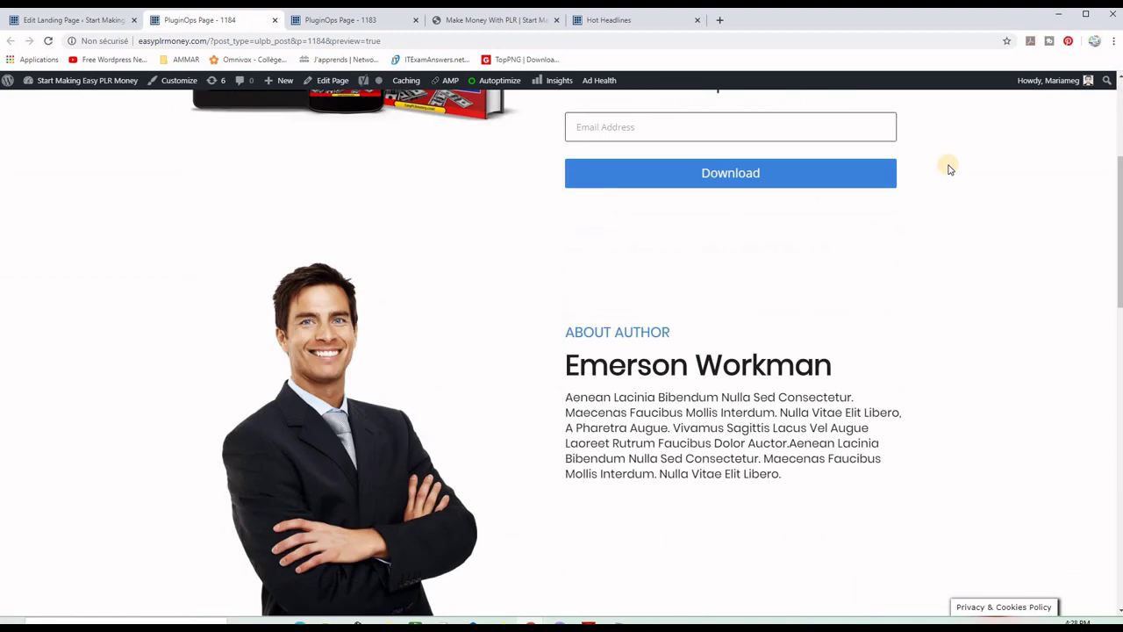
scroll(949, 170, "up", 5)
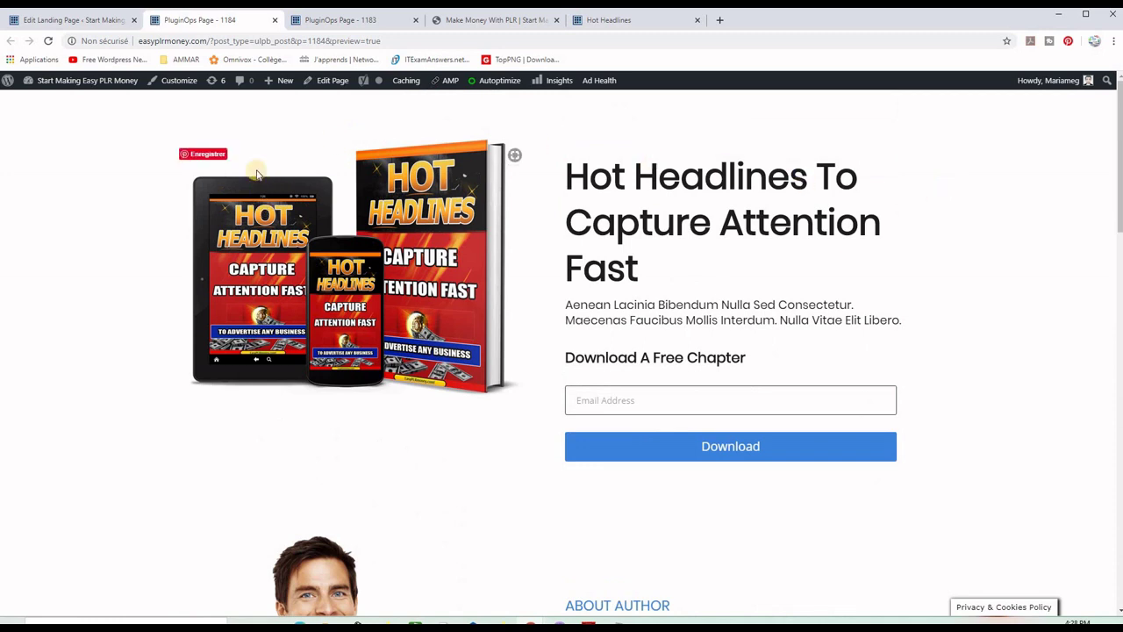
Compare the Make Money With PLR site and page 1183, then return to page 1184
left_click(476, 23)
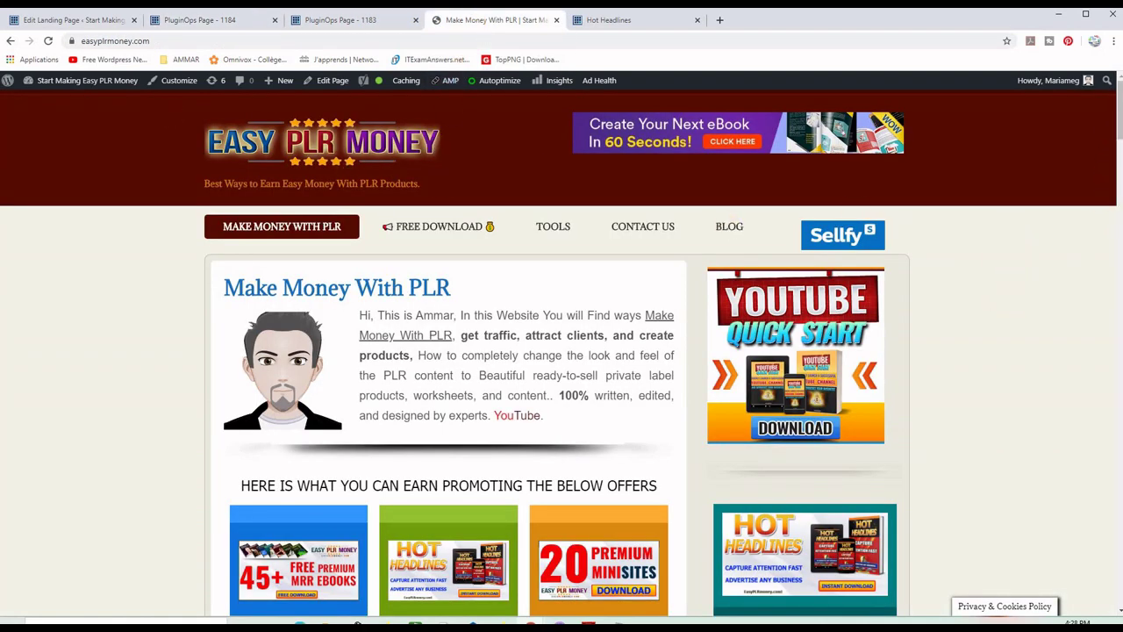
left_click_drag(1117, 108, 1095, 102)
left_click(345, 19)
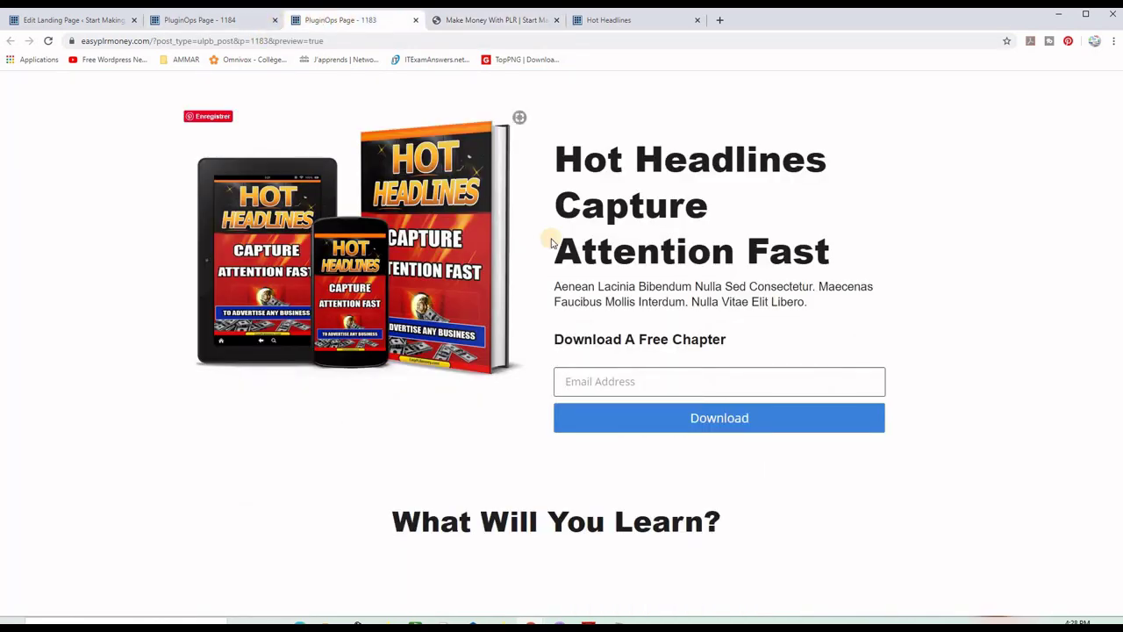
left_click(203, 20)
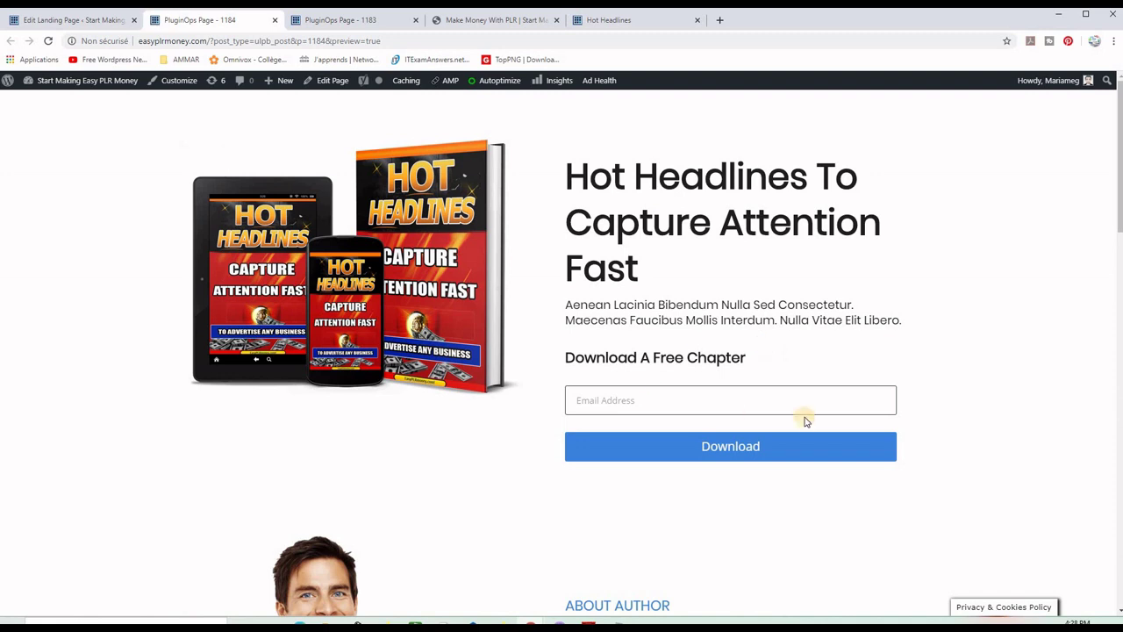
Close the editor and switch off Load wp_footer and Load wp_head for page 1184
left_click(72, 19)
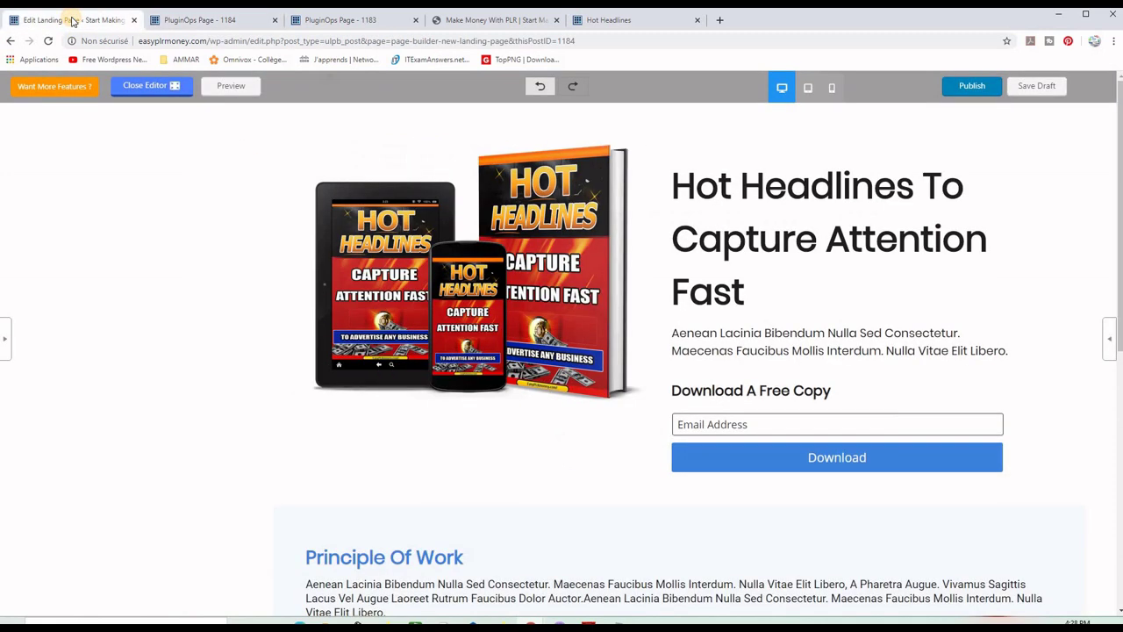
mouse_move(297, 143)
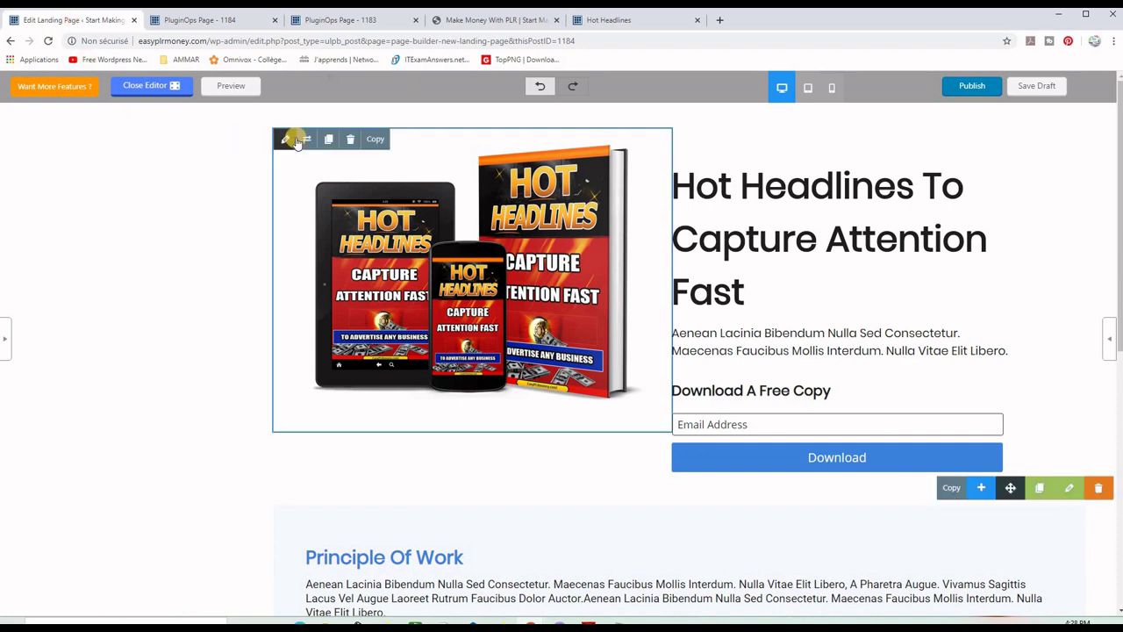
left_click(147, 88)
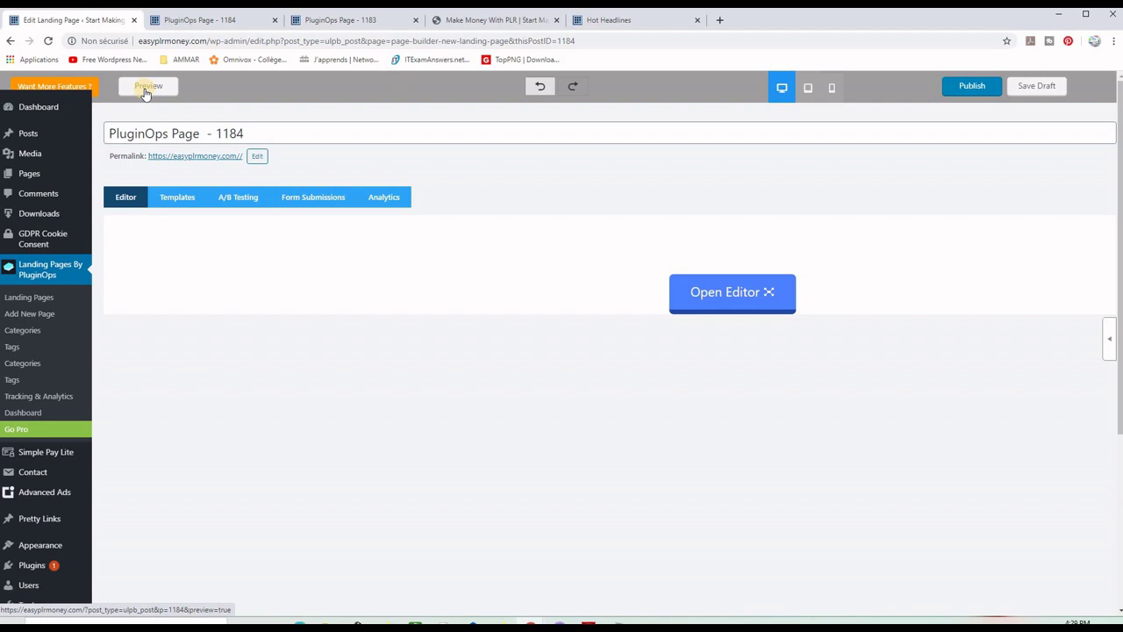
left_click(1108, 344)
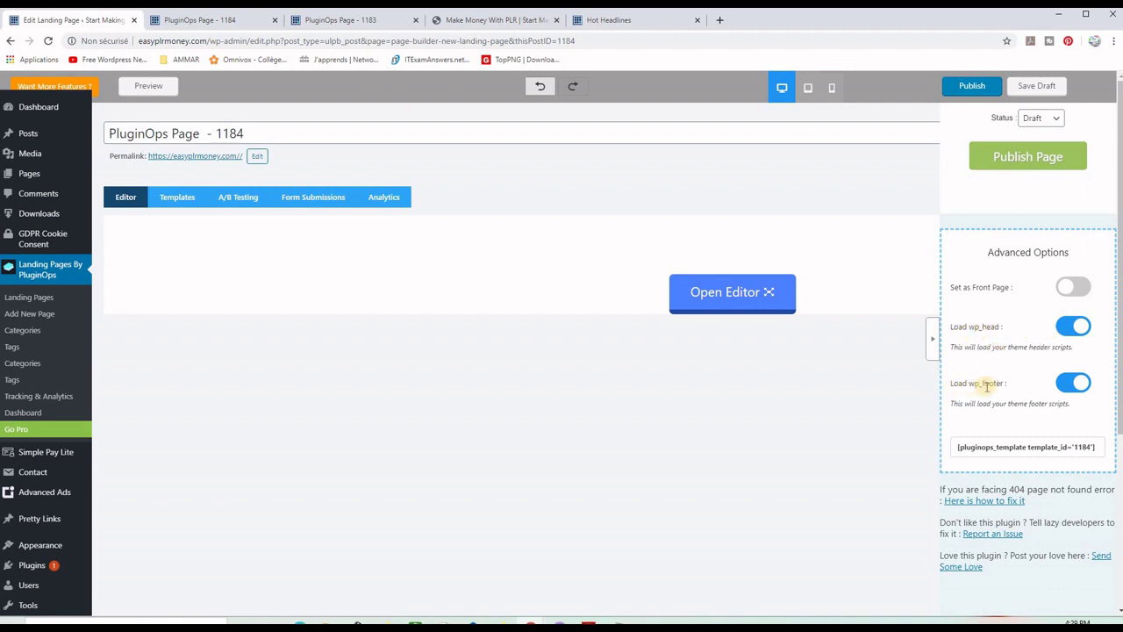
left_click(1080, 383)
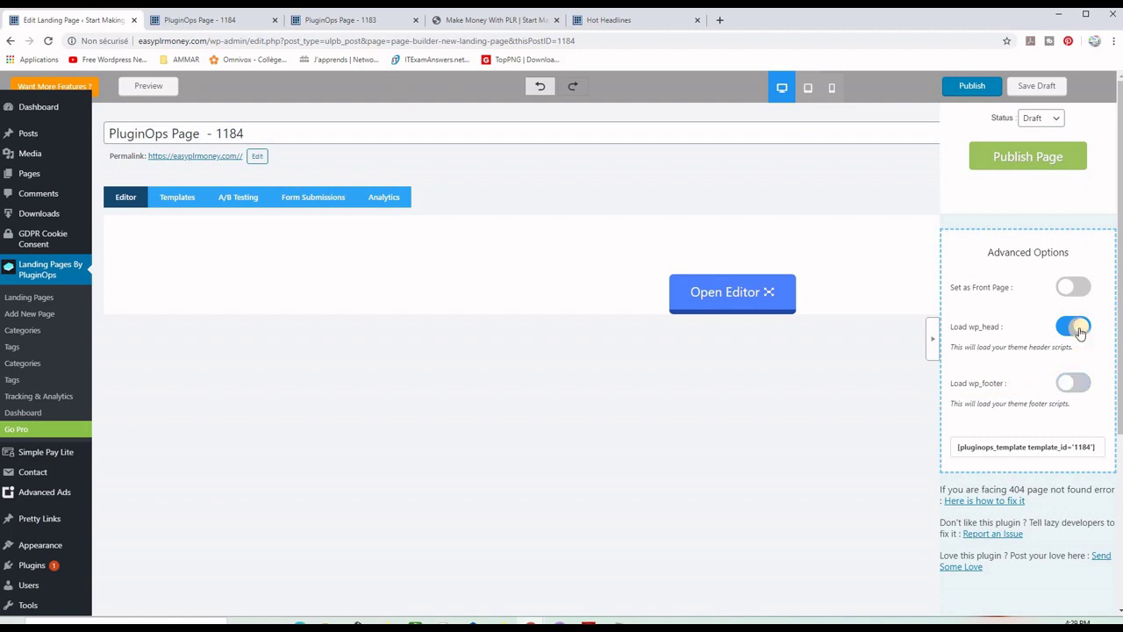
left_click(1079, 330)
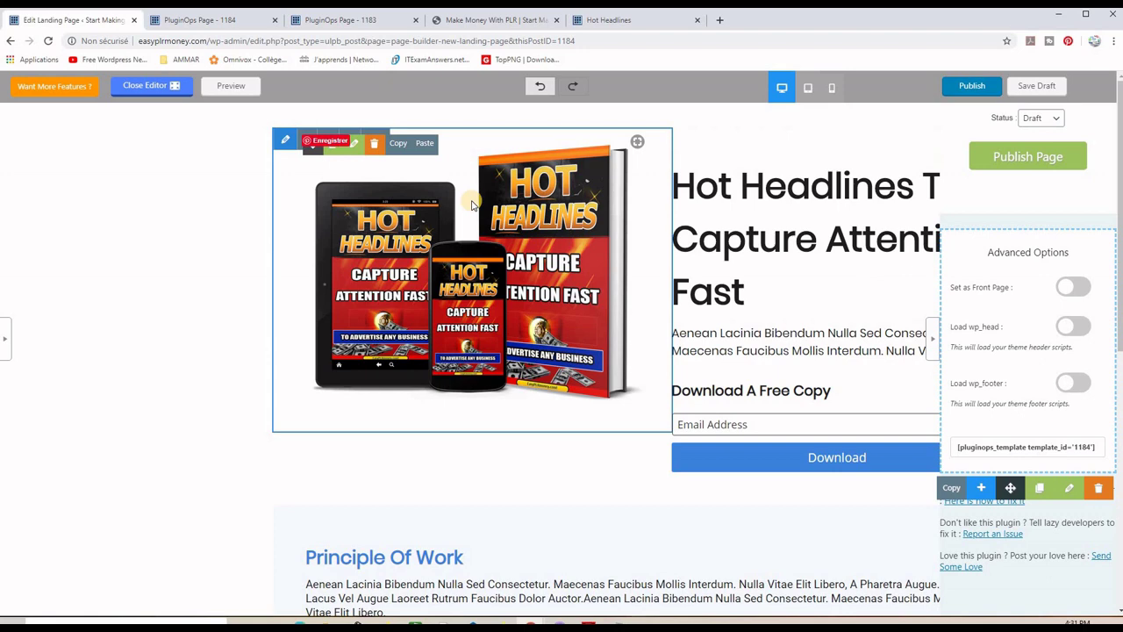
Review the page 1184 preview, now without the admin bar, down and back up
left_click(210, 20)
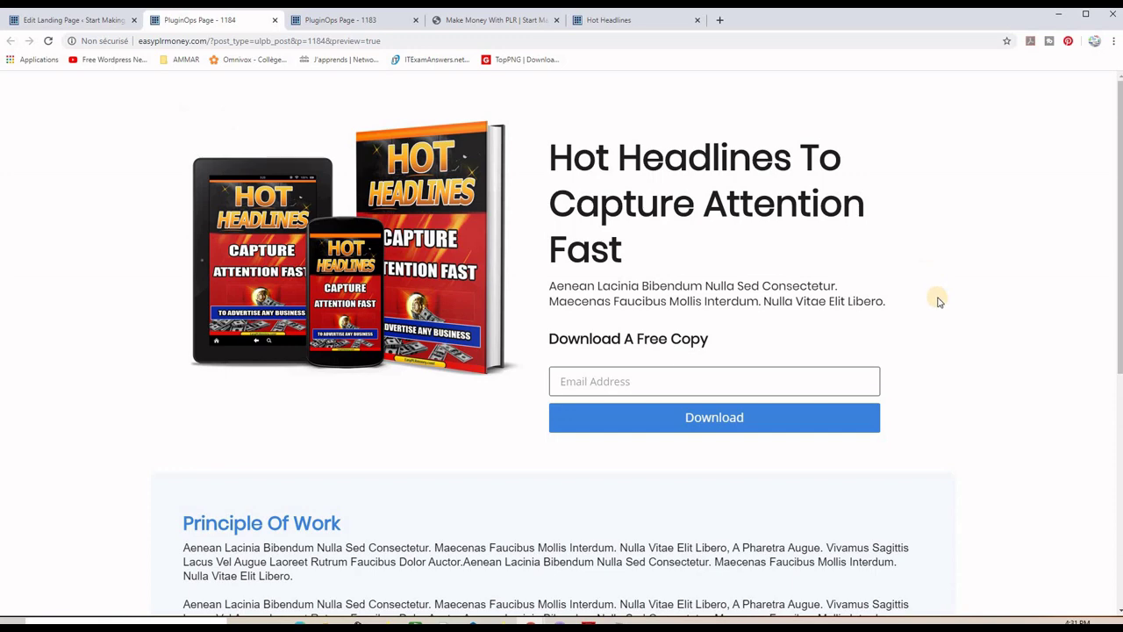
scroll(938, 301, "down", 3)
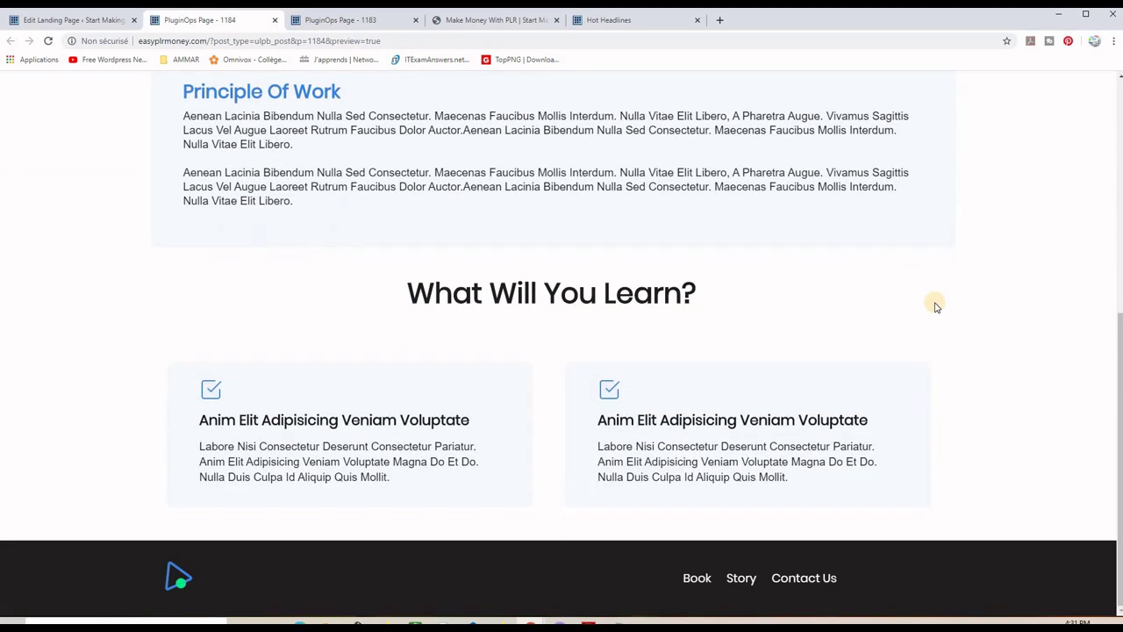
scroll(936, 306, "up", 5)
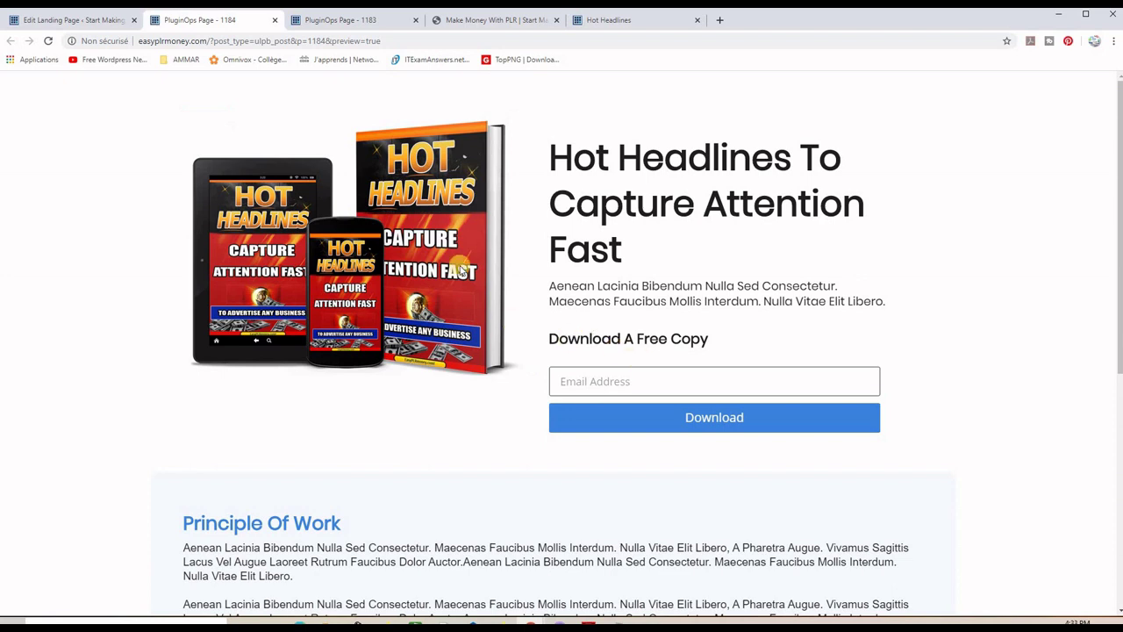
Open the Email Address form field's settings: type Email, placeholder Email Address, Required Yes
left_click(61, 21)
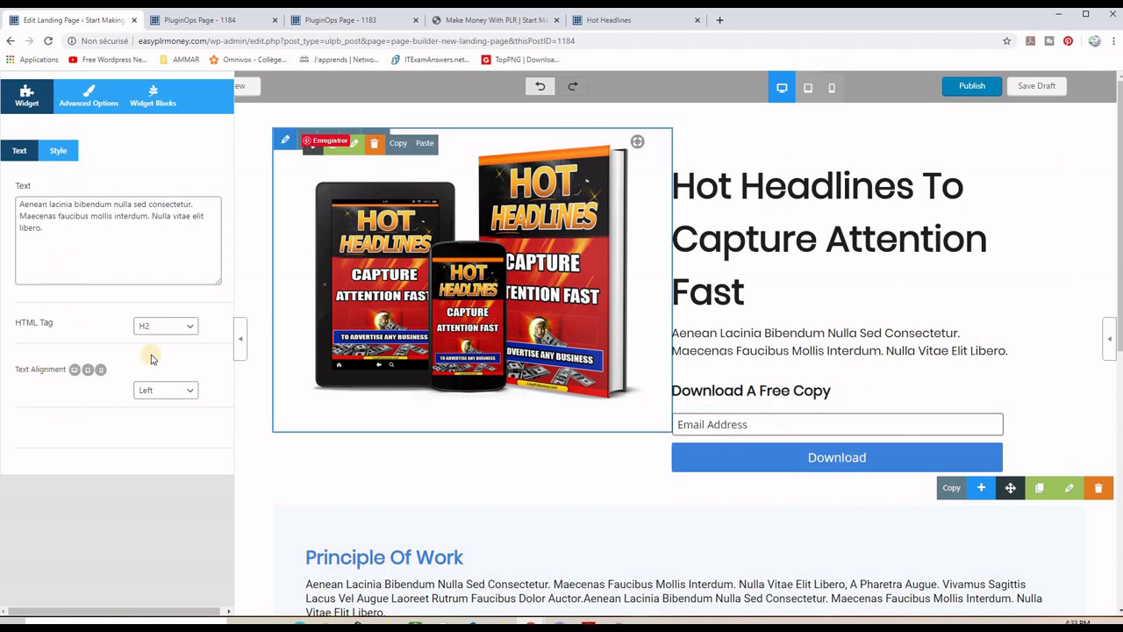
left_click(864, 425)
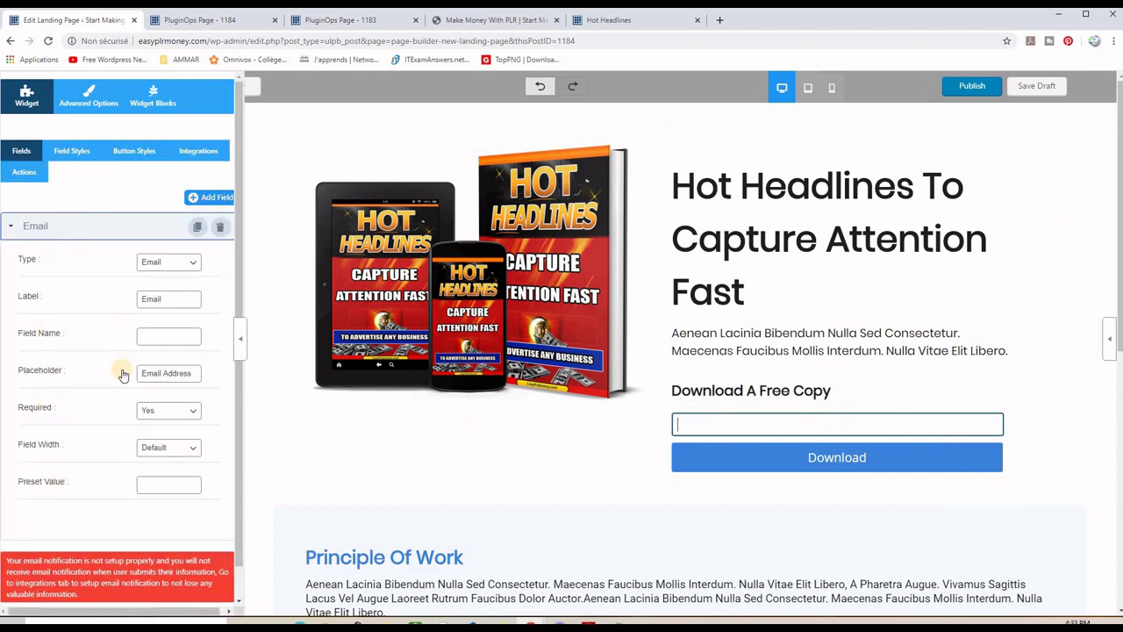
scroll(120, 378, "down", 1)
scroll(120, 380, "up", 1)
Return to the PluginOps Page - 1184 preview tab
left_click(193, 21)
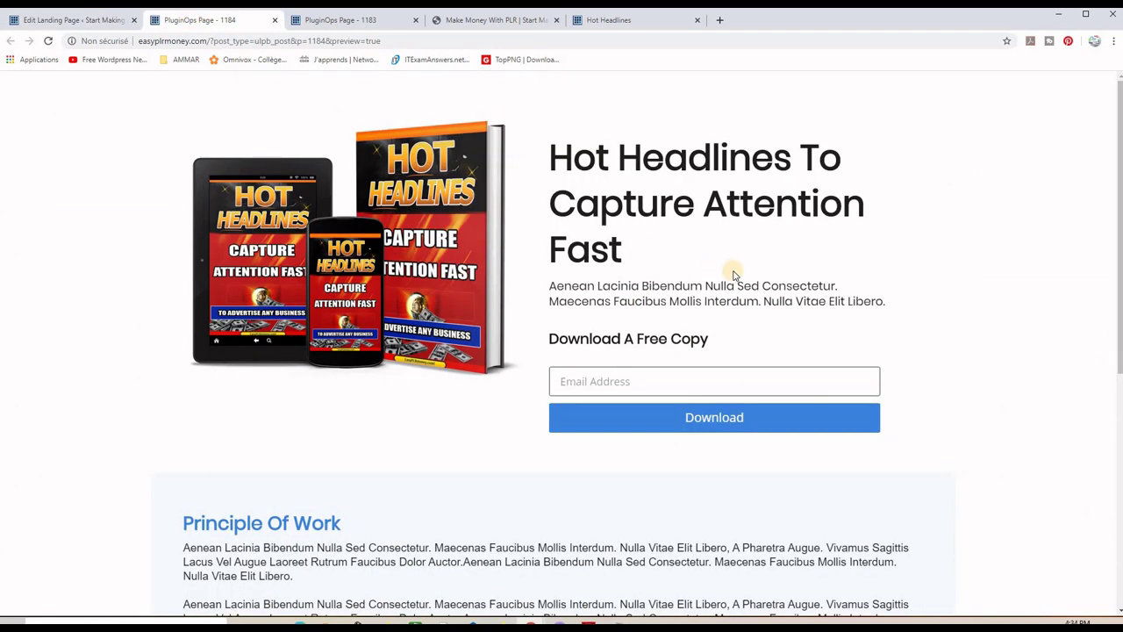